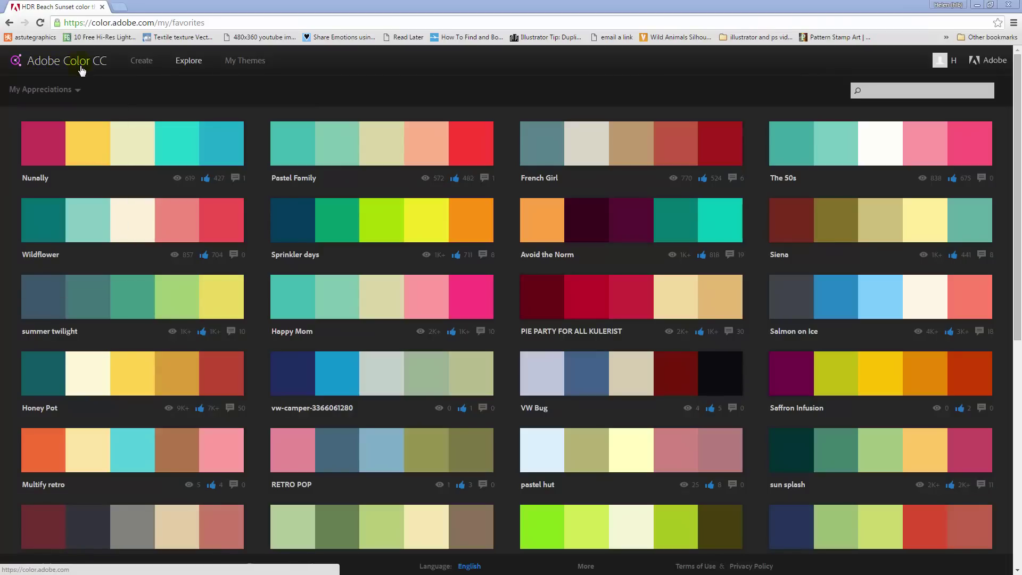
Open and then close the theme filter list on Adobe Color's Explore page.
left_click(98, 23)
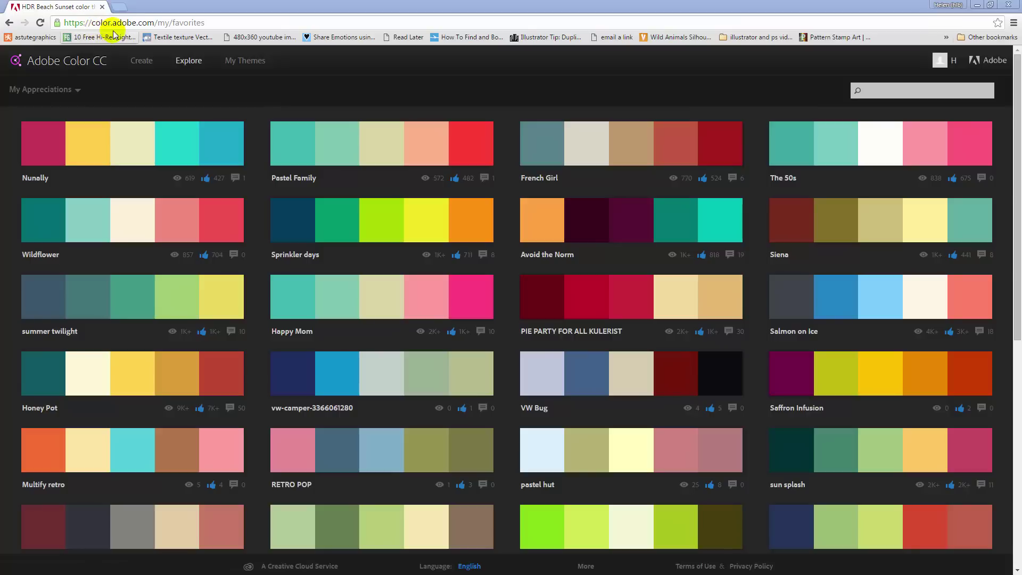
left_click(56, 89)
left_click(188, 93)
Search themes for 'cotton candy' and start saving Cotton Candy Lust to a library.
left_click(870, 92)
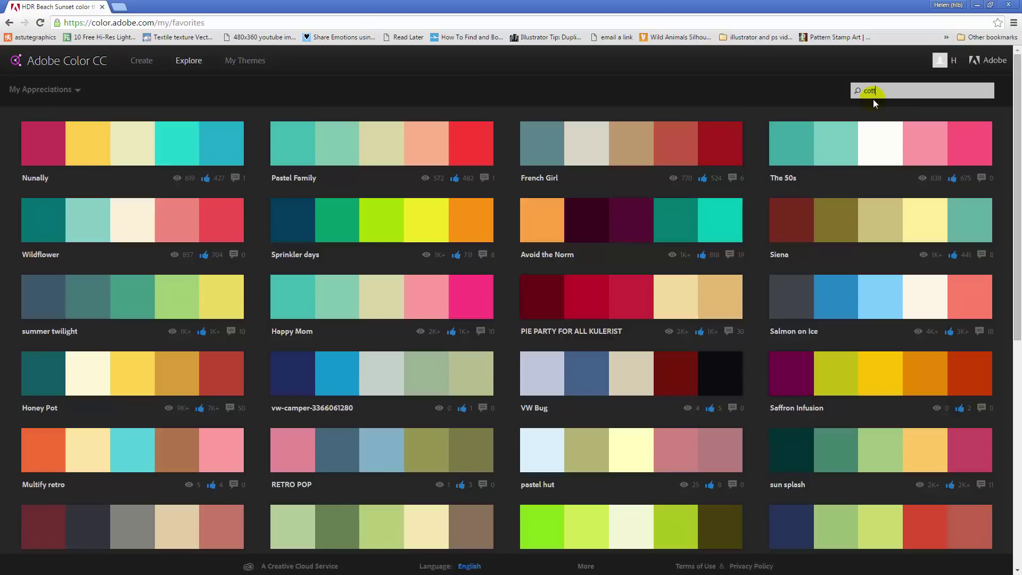
key("Return")
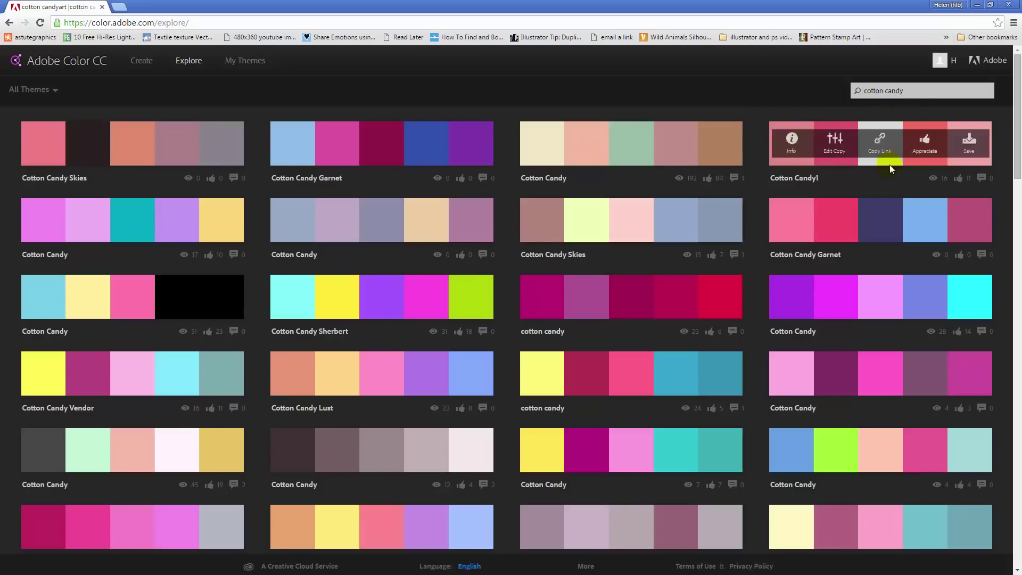
mouse_move(628, 294)
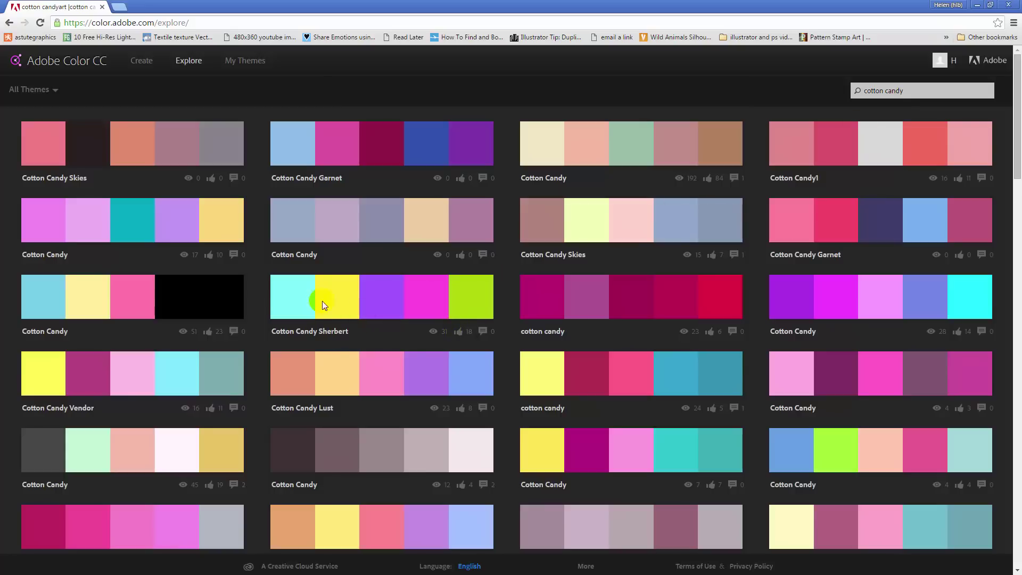
mouse_move(357, 389)
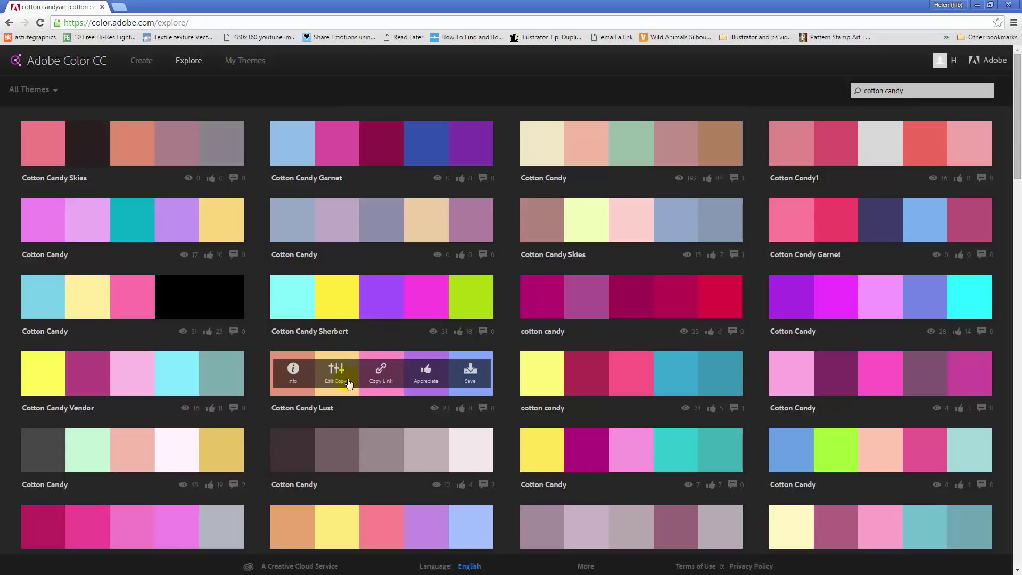
mouse_move(356, 448)
mouse_move(320, 408)
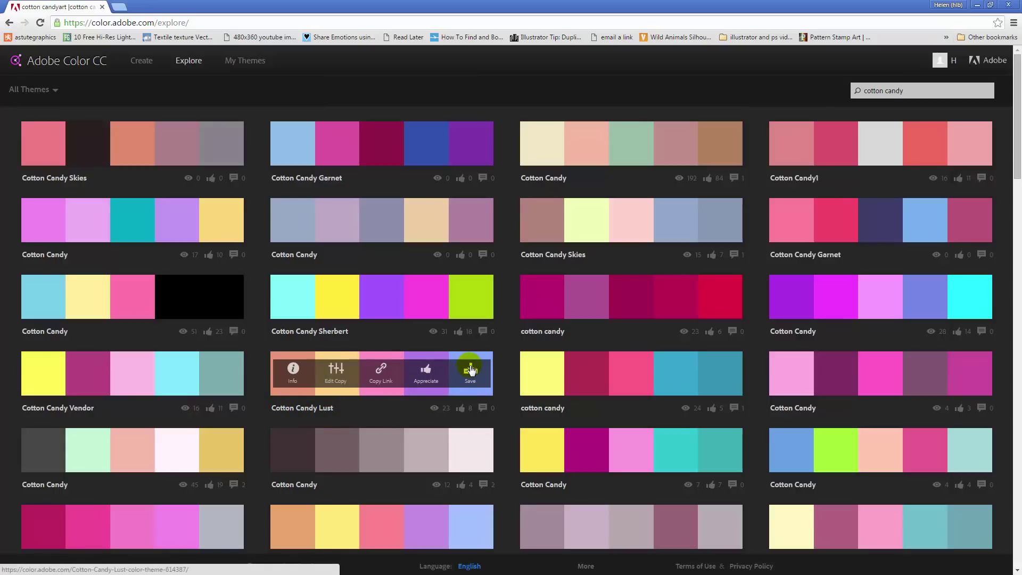
left_click(470, 369)
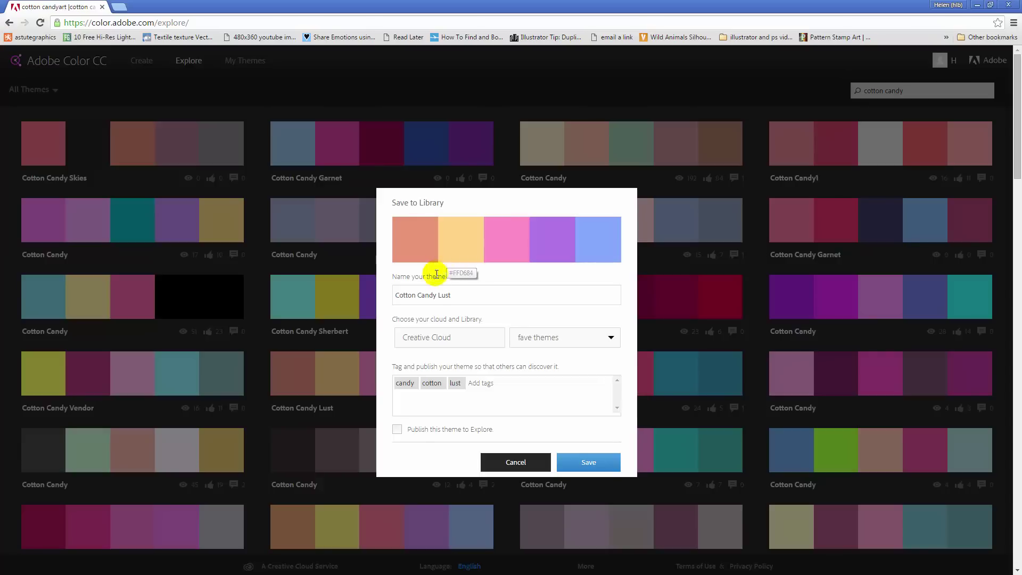
Store Cotton Candy Lust in the fave themes library, then go back to Explore.
left_click(546, 339)
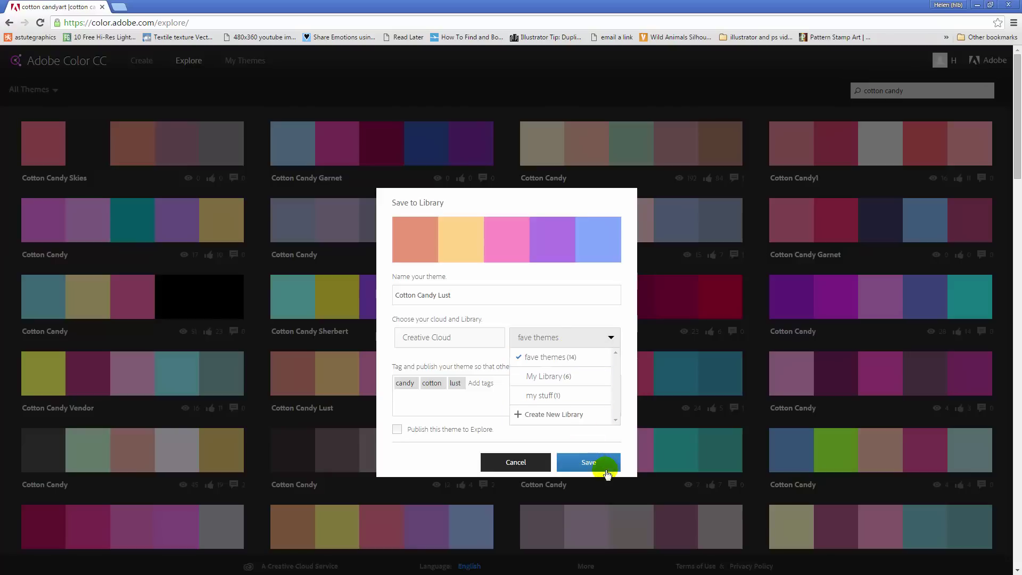
left_click(589, 463)
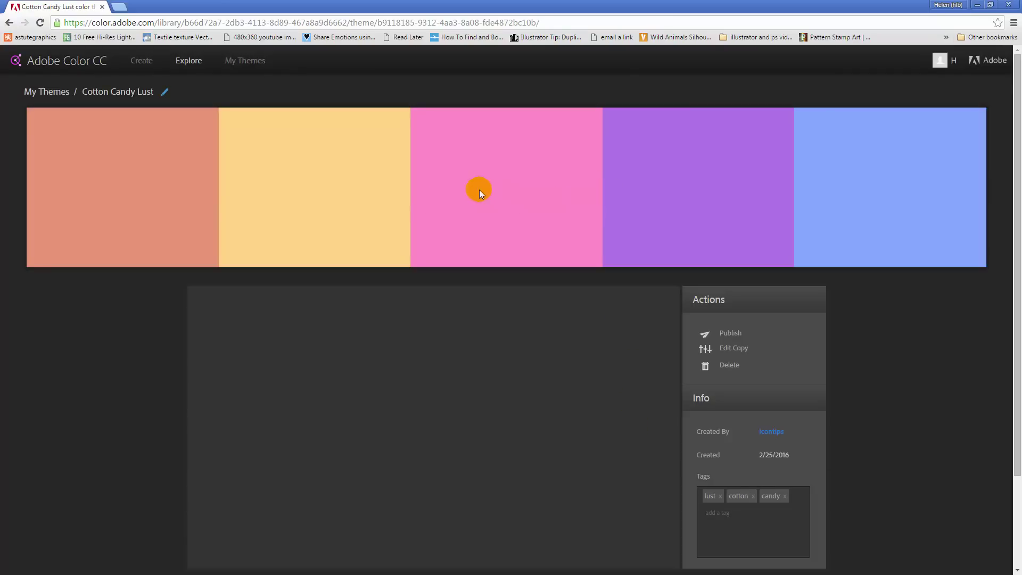
left_click(189, 61)
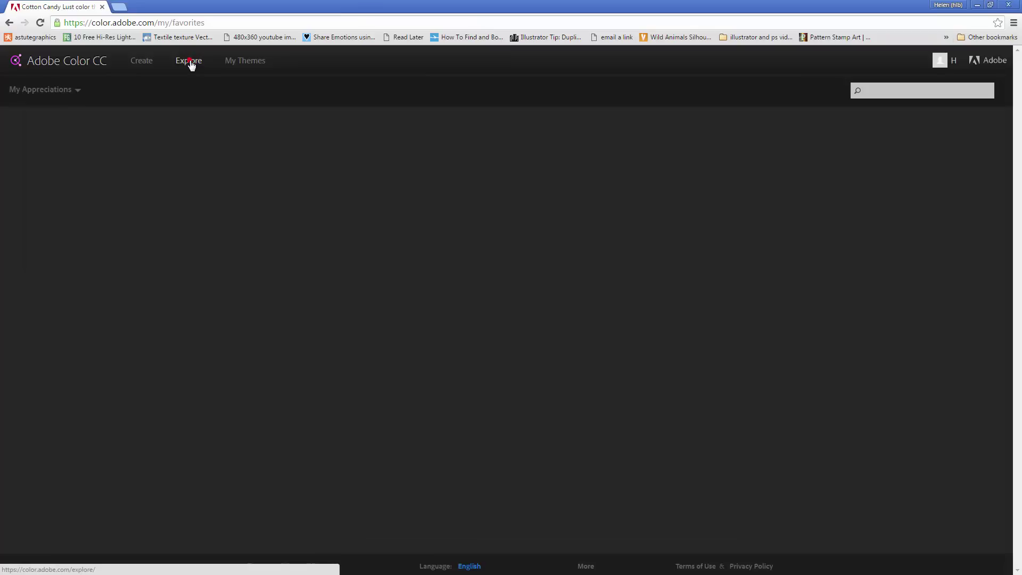
Search themes for 'beach party' and start saving a Beach Party theme to a library.
left_click(855, 91)
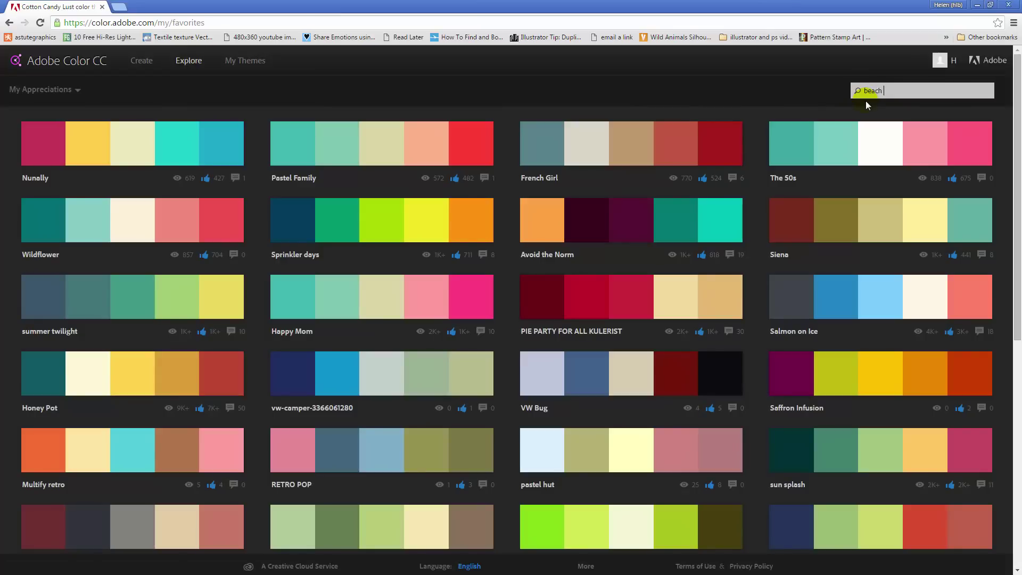
type("beach party")
key("Return")
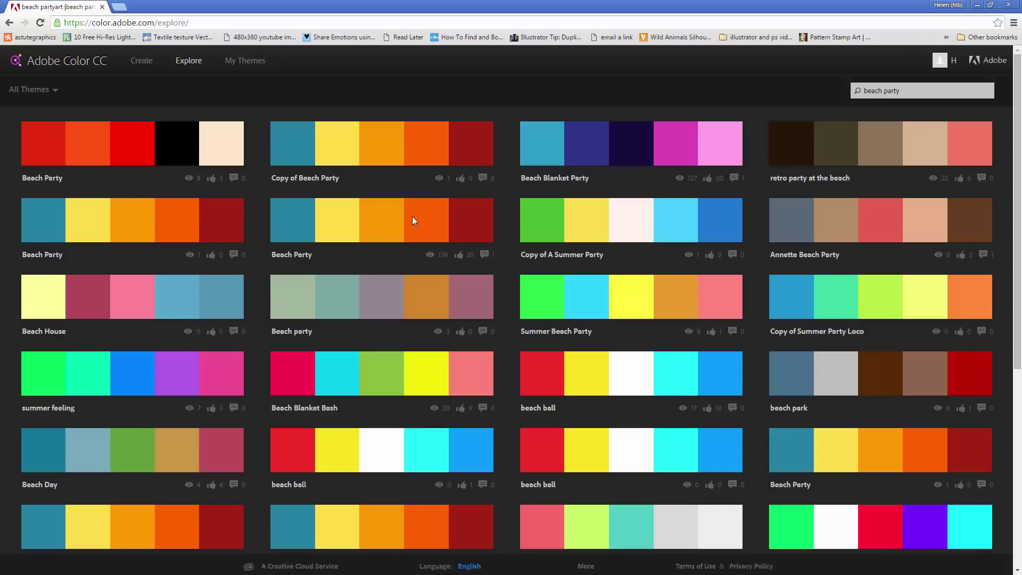
mouse_move(321, 242)
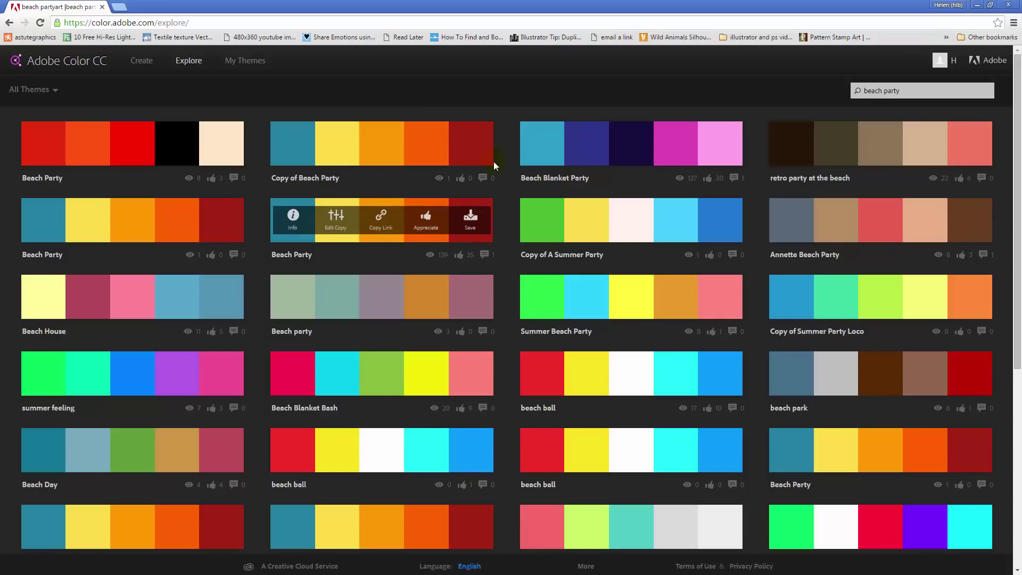
mouse_move(318, 518)
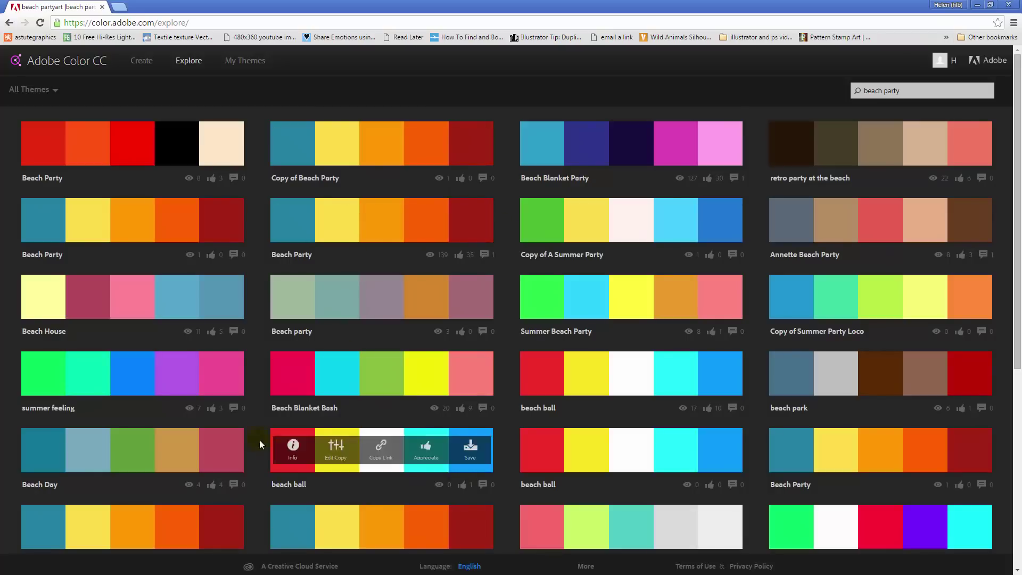
mouse_move(387, 401)
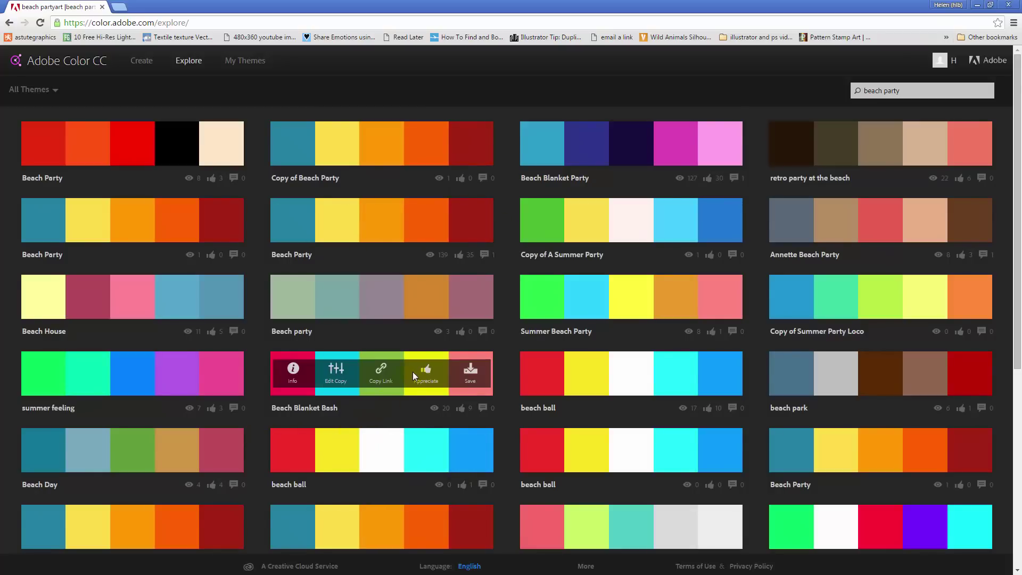
scroll(413, 372, "down", 1)
mouse_move(158, 459)
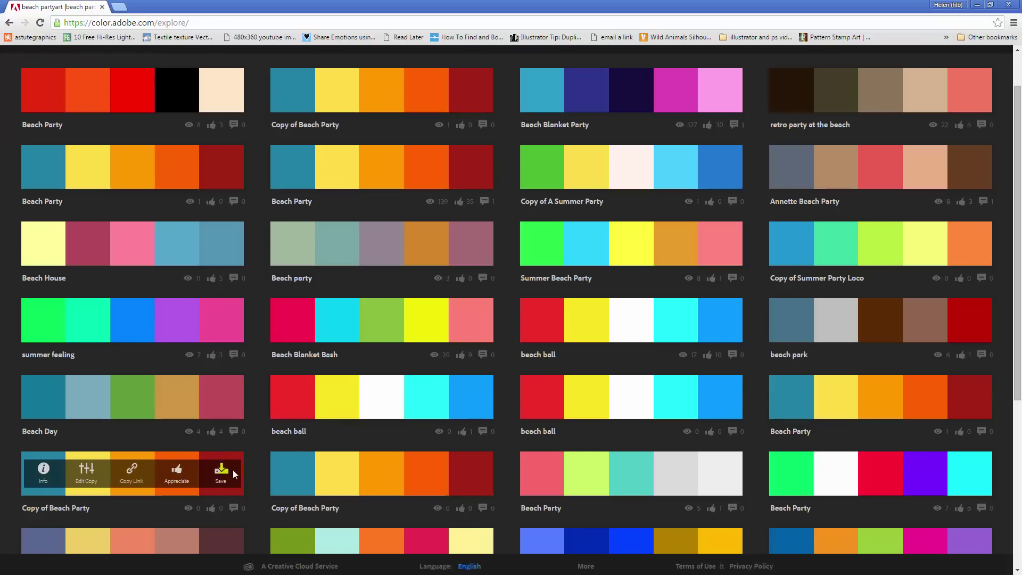
mouse_move(347, 458)
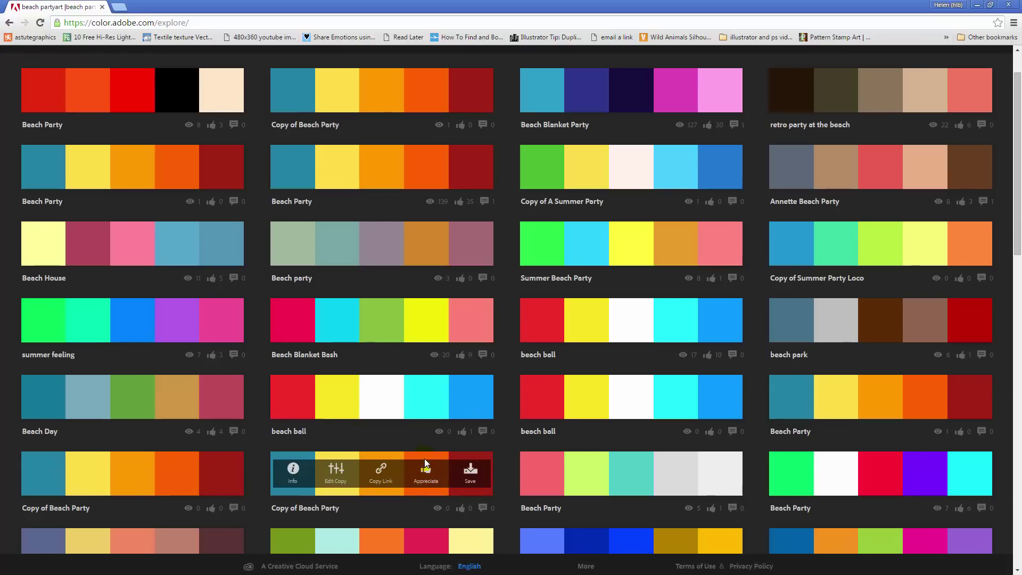
left_click(222, 165)
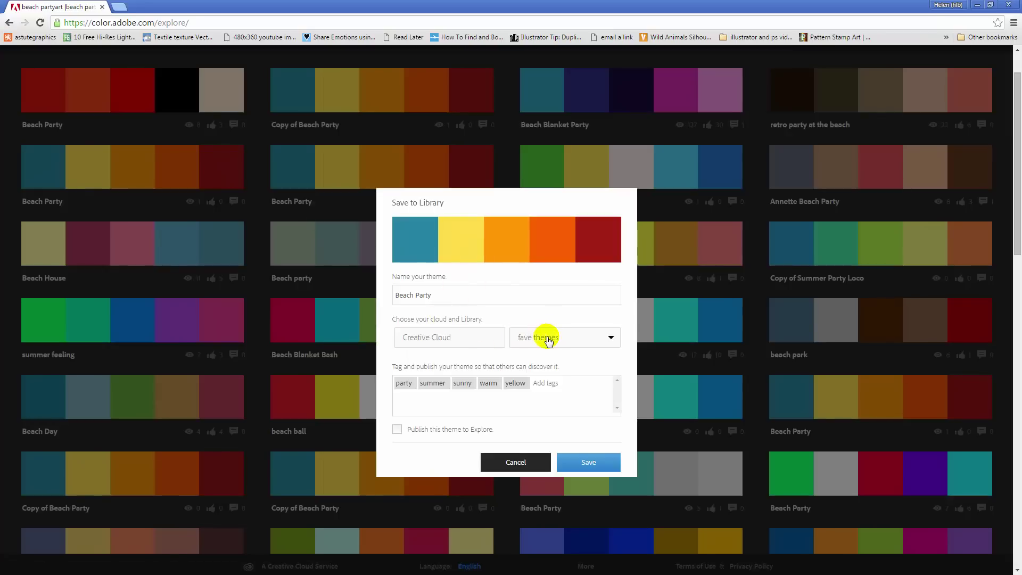
Confirm saving Beach Party into fave themes, return to Explore, and minimise the browser.
left_click(596, 470)
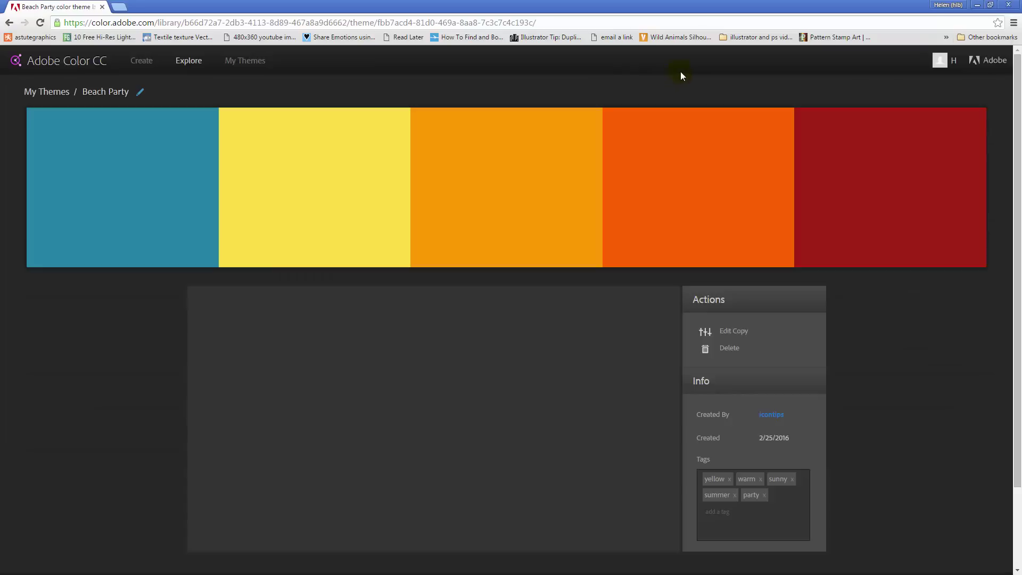
left_click(188, 66)
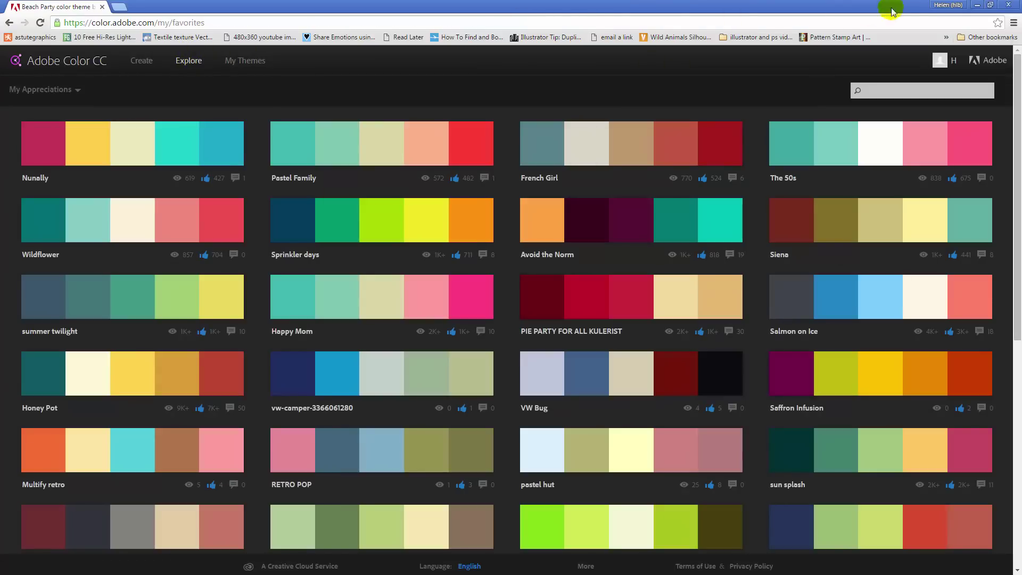
left_click(978, 7)
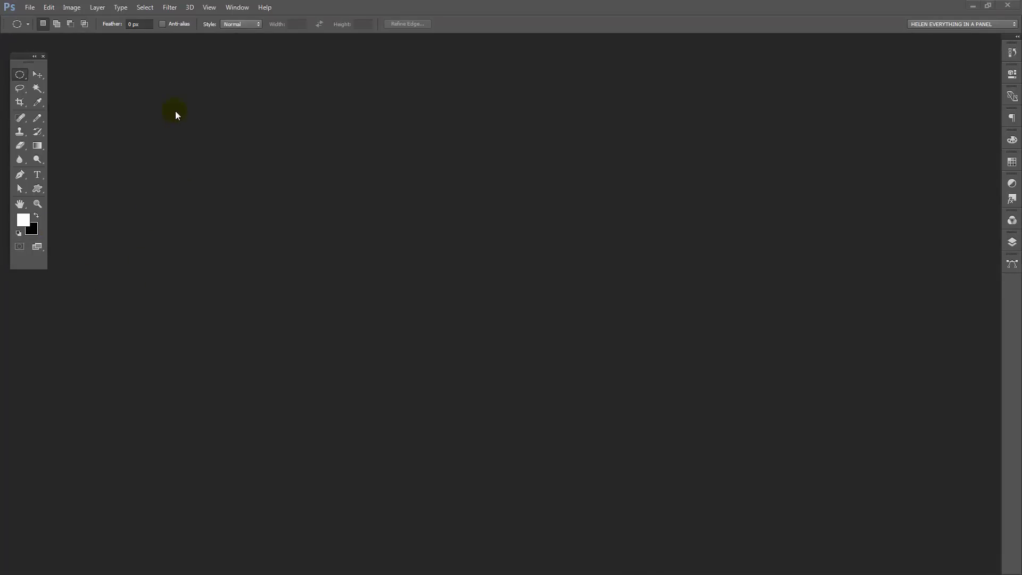
Open the Adobe Color Themes panel from Window > Extensions.
left_click(237, 8)
mouse_move(242, 55)
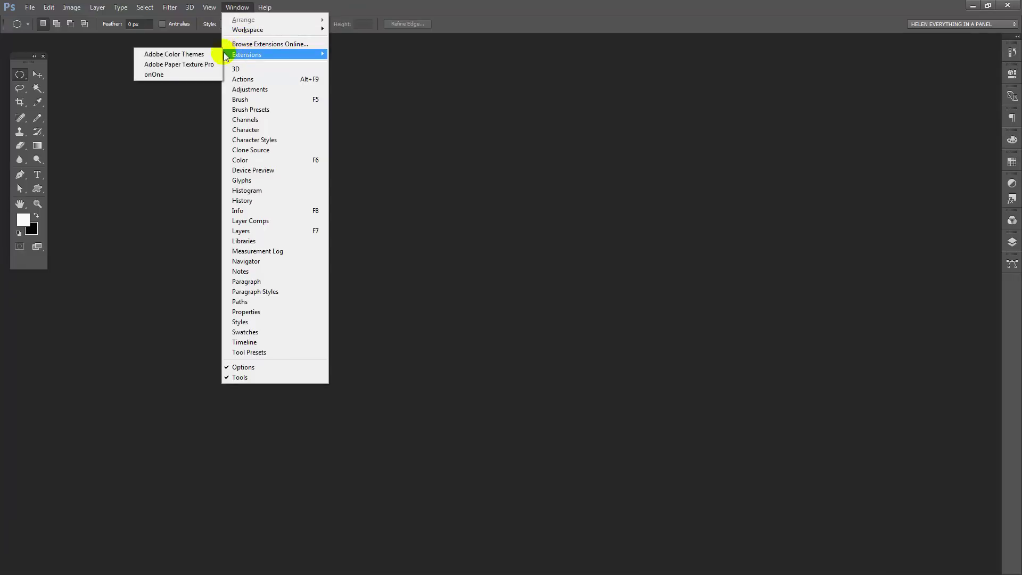
left_click(189, 55)
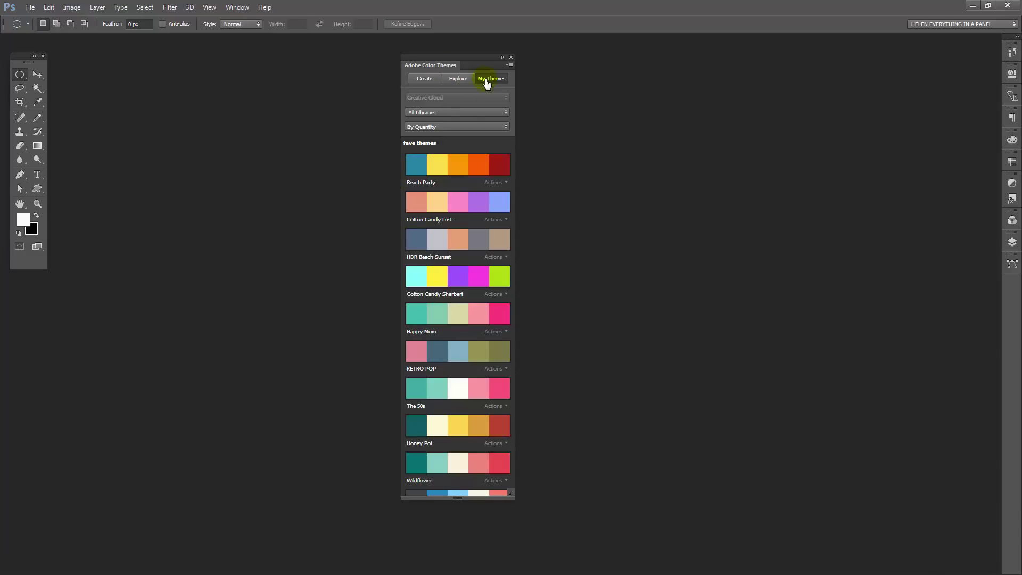
Show the fave themes library in the panel and move the panel to the right edge.
left_click(489, 113)
left_click(425, 129)
left_click(434, 114)
left_click(420, 132)
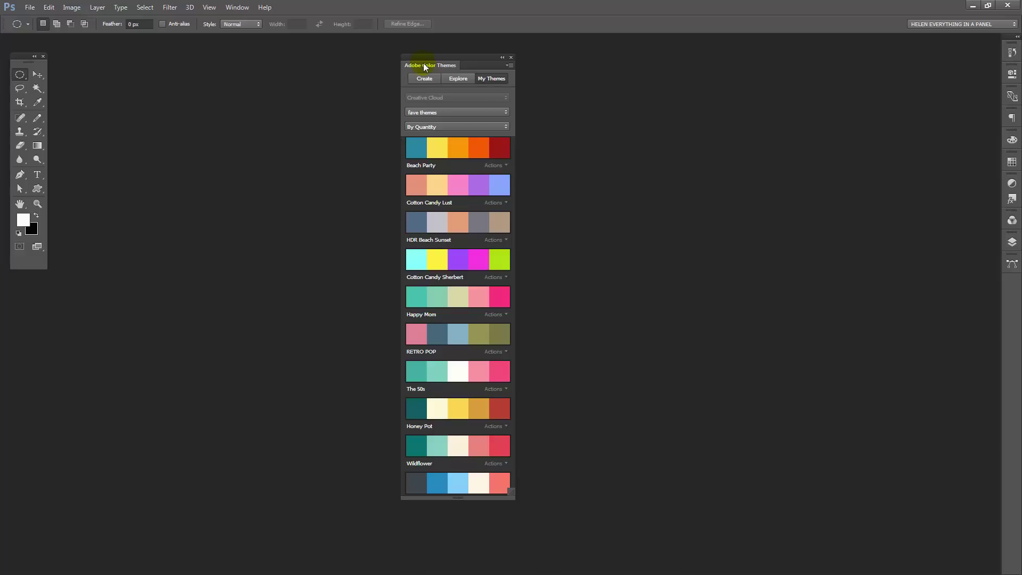
left_click_drag(425, 66, 914, 54)
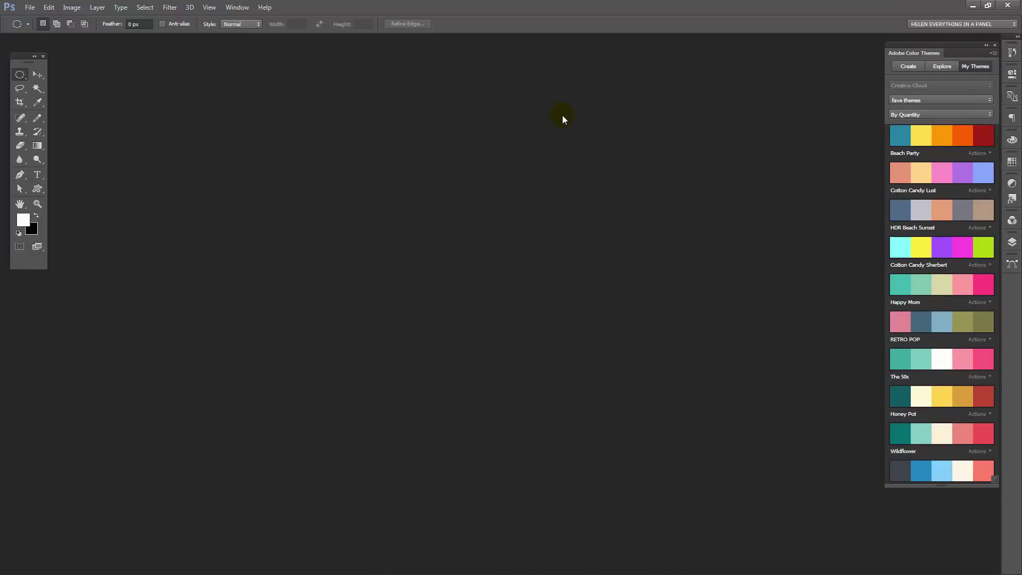
Create a new transparent 1000 × 1000 pixel document.
left_click(30, 8)
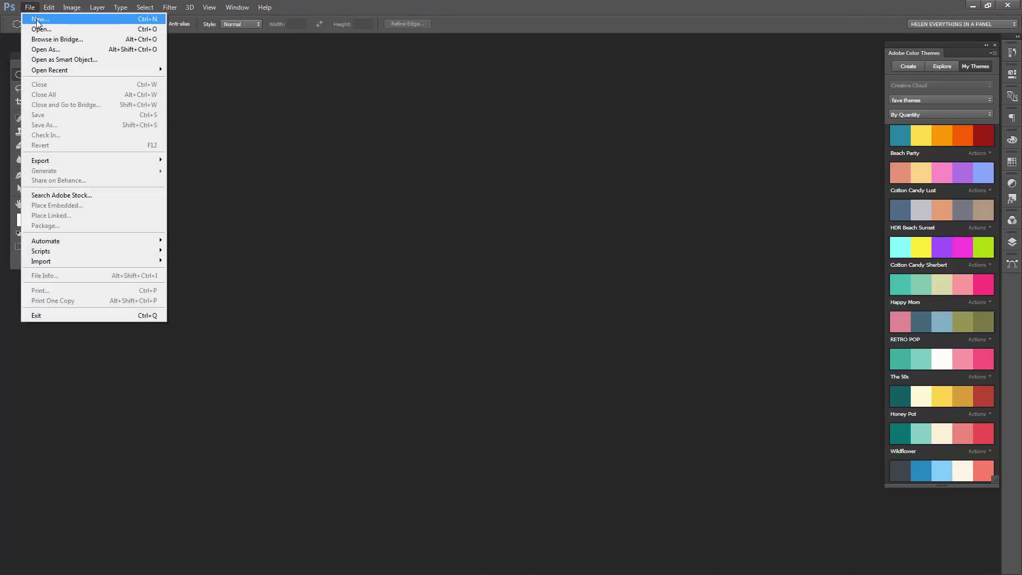
left_click(36, 20)
double_click(271, 176)
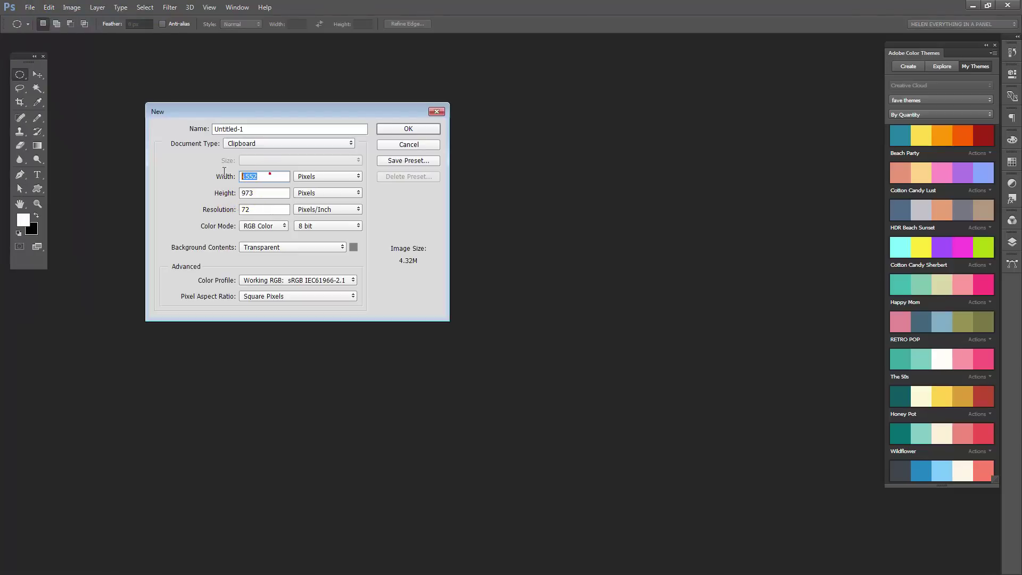
type("1000")
key("Tab")
key("Tab")
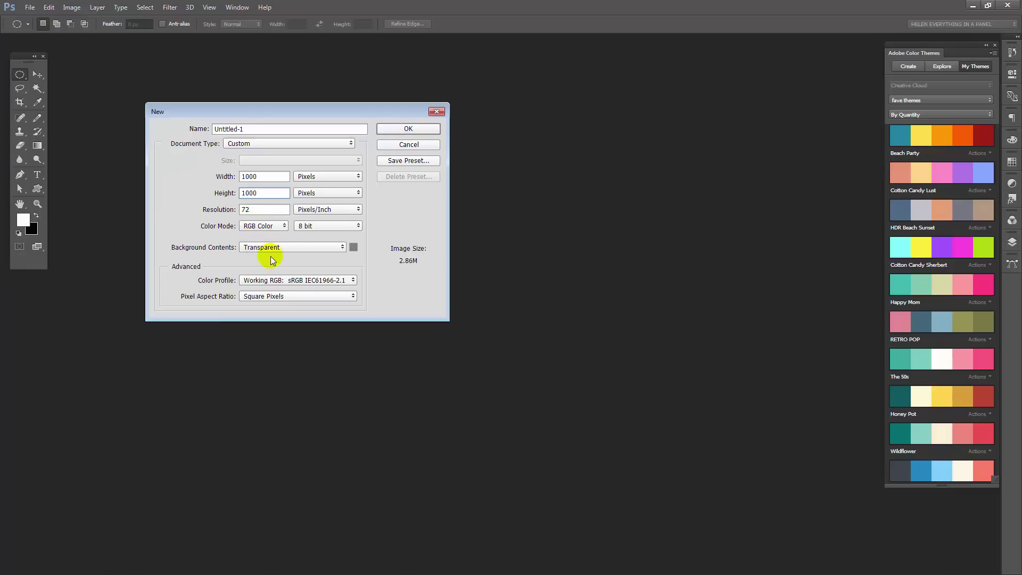
left_click(409, 128)
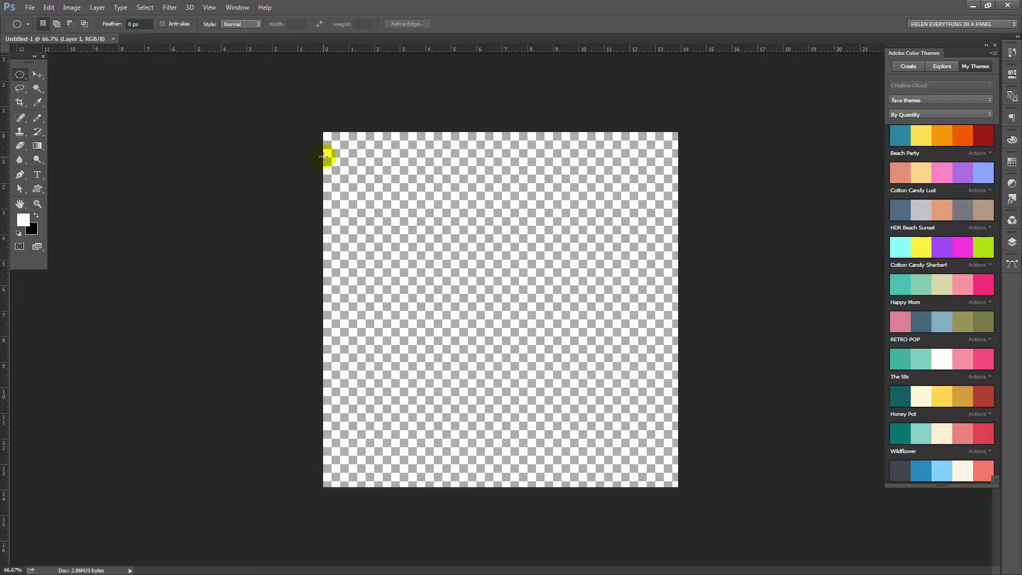
left_click(359, 153)
Zoom to 300% and marquee-select a small square at the canvas's top-left corner.
key("z")
left_click(300, 238)
left_click(299, 166)
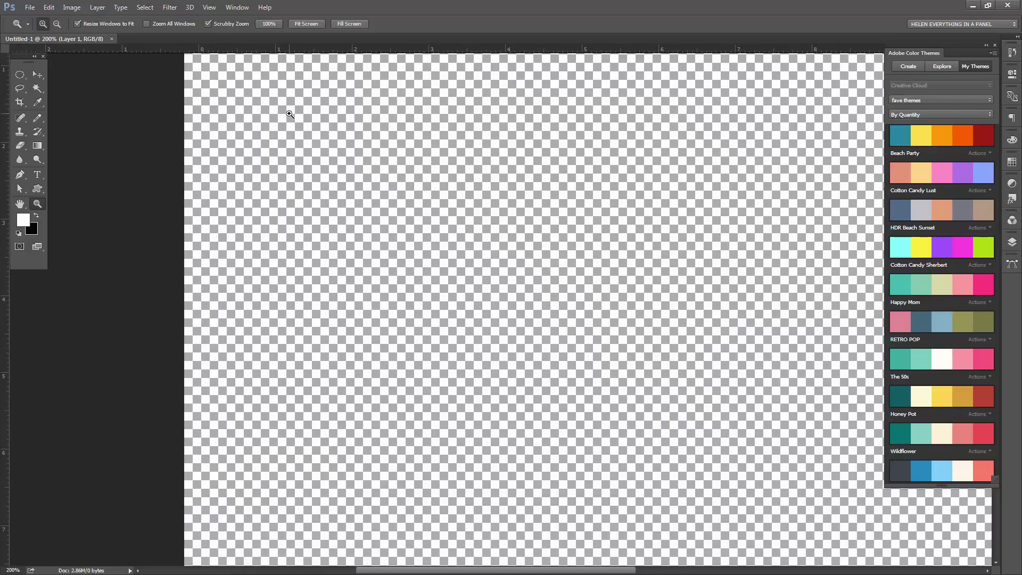
left_click(230, 98)
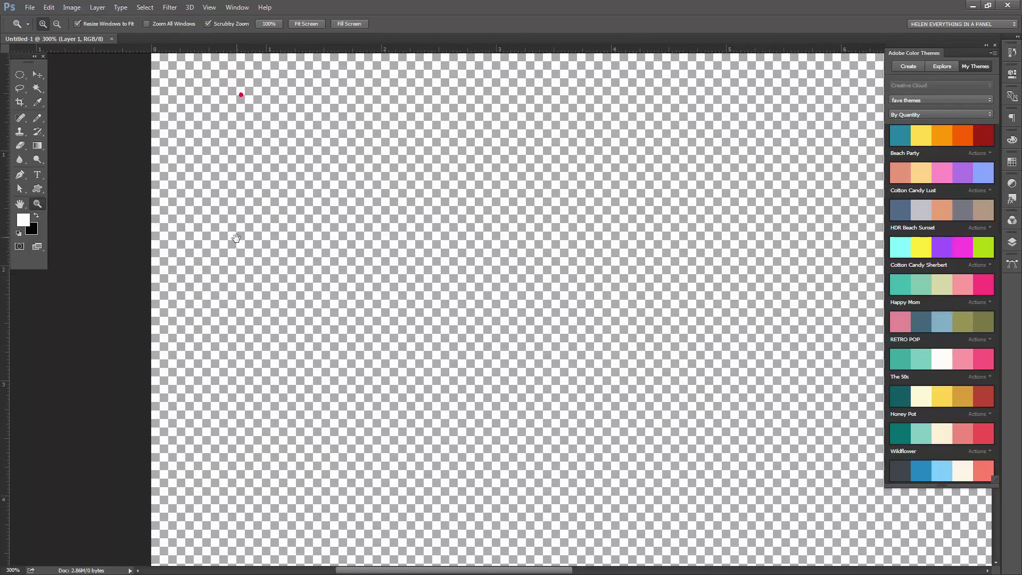
left_click_drag(239, 93, 232, 294)
left_click(19, 76)
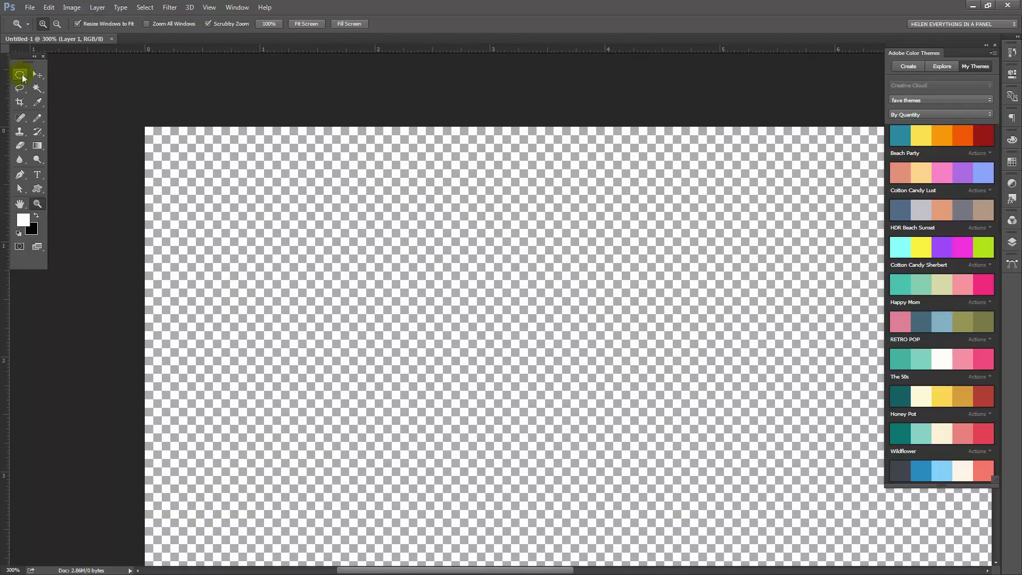
right_click(18, 78)
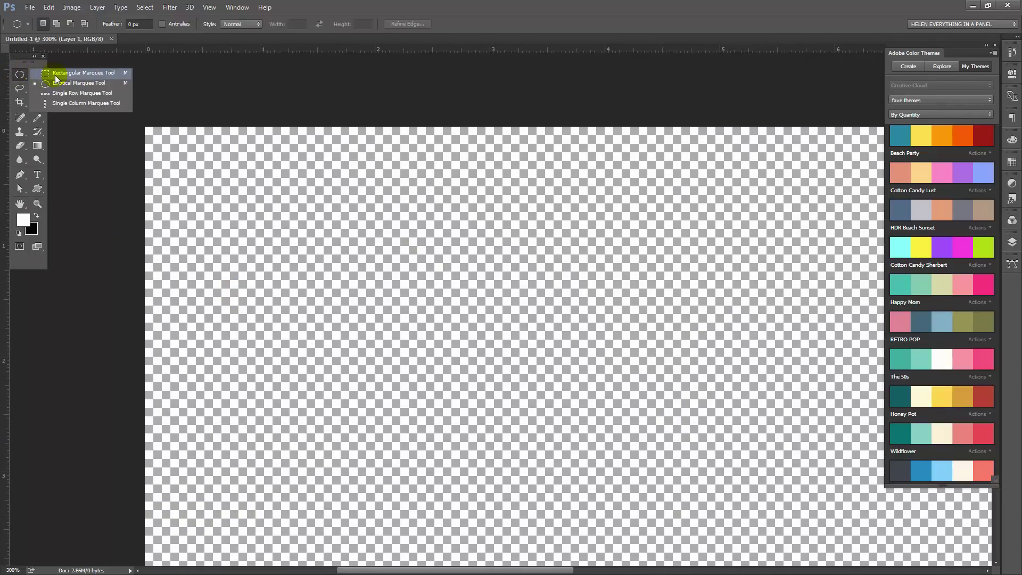
left_click(60, 76)
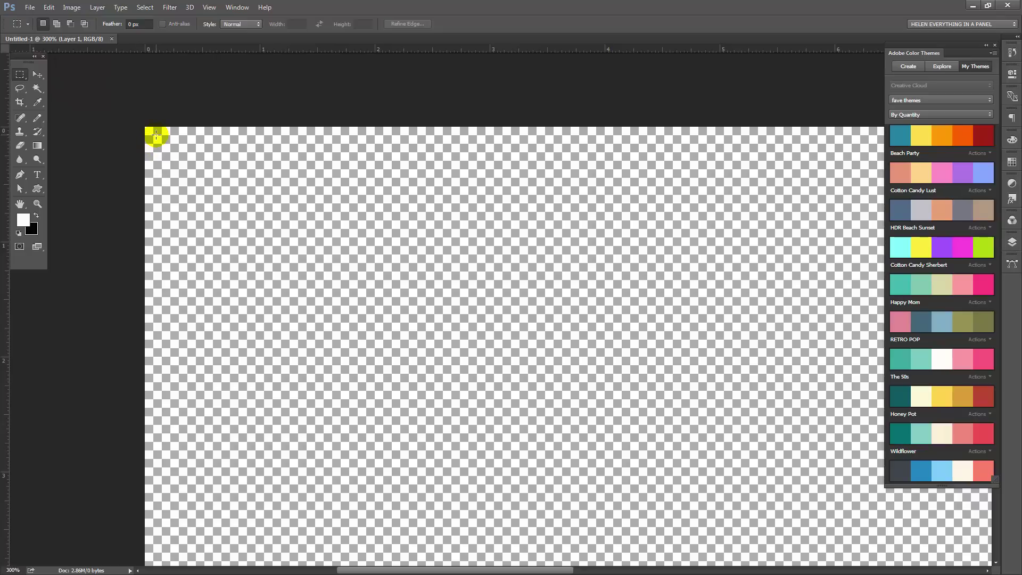
left_click_drag(164, 155, 200, 189)
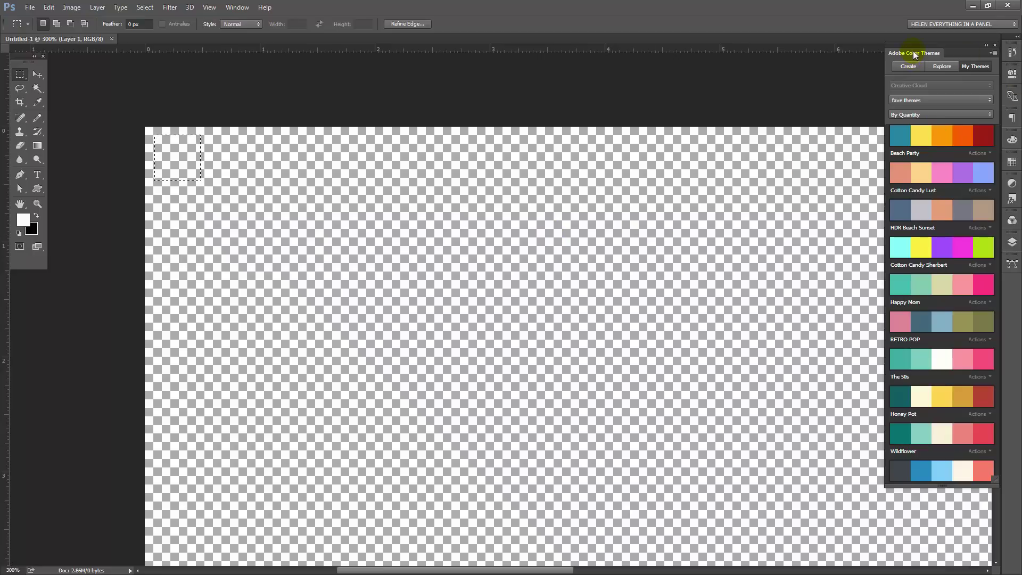
Sample the pink from RETRO POP's first swatch and fill the square selection with it.
left_click_drag(915, 55, 609, 158)
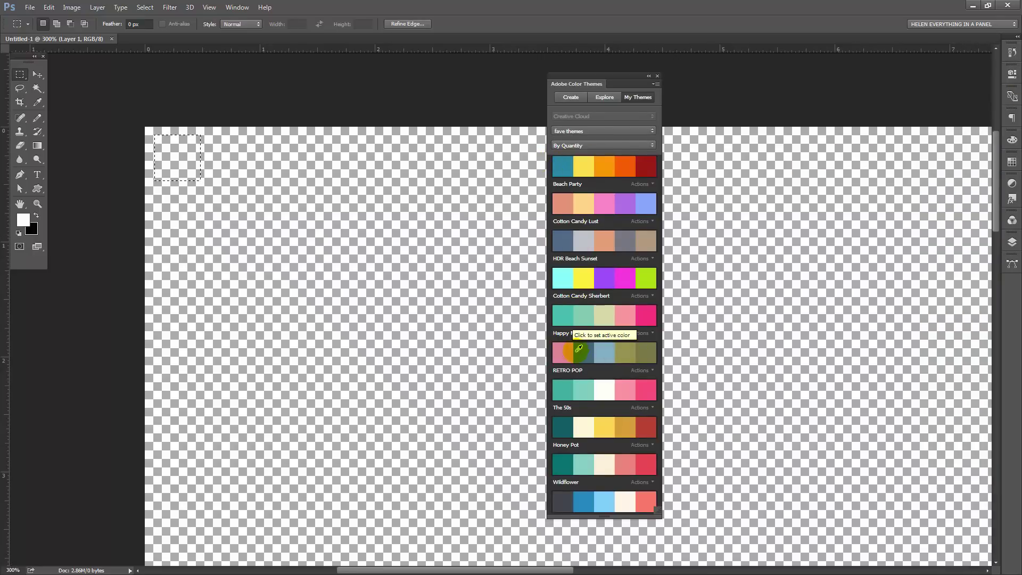
left_click(37, 102)
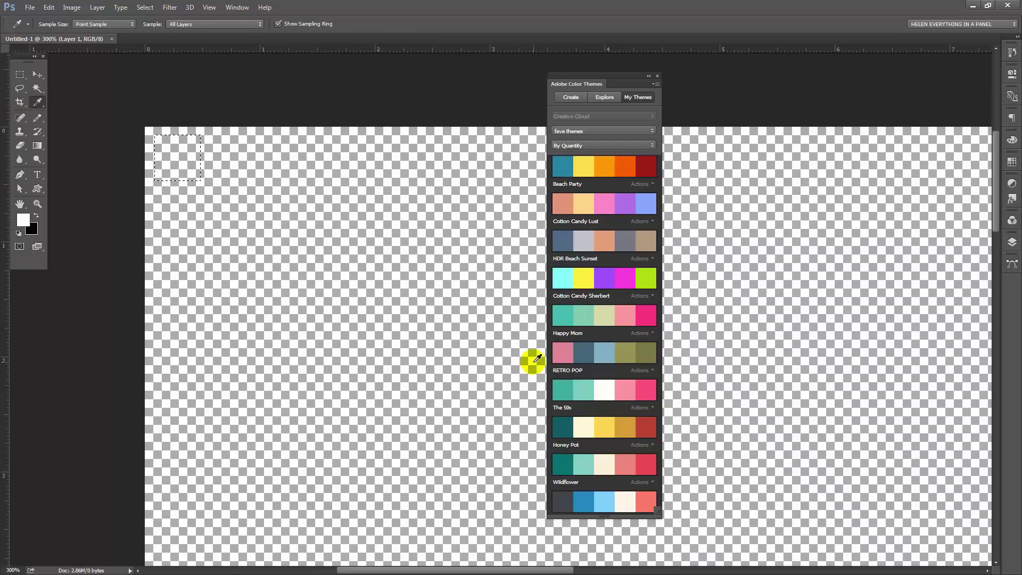
left_click(562, 349)
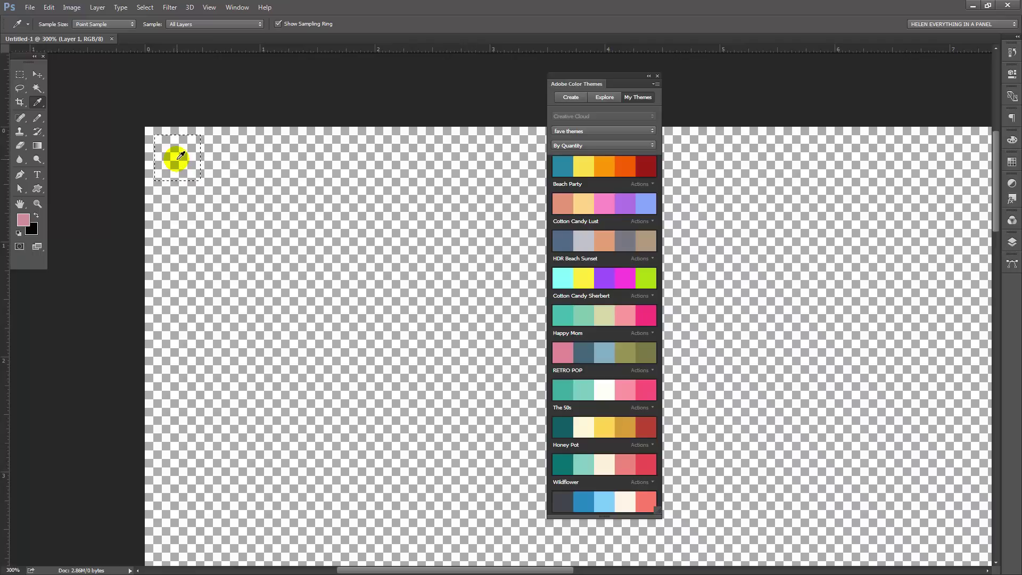
key("alt+BackSpace")
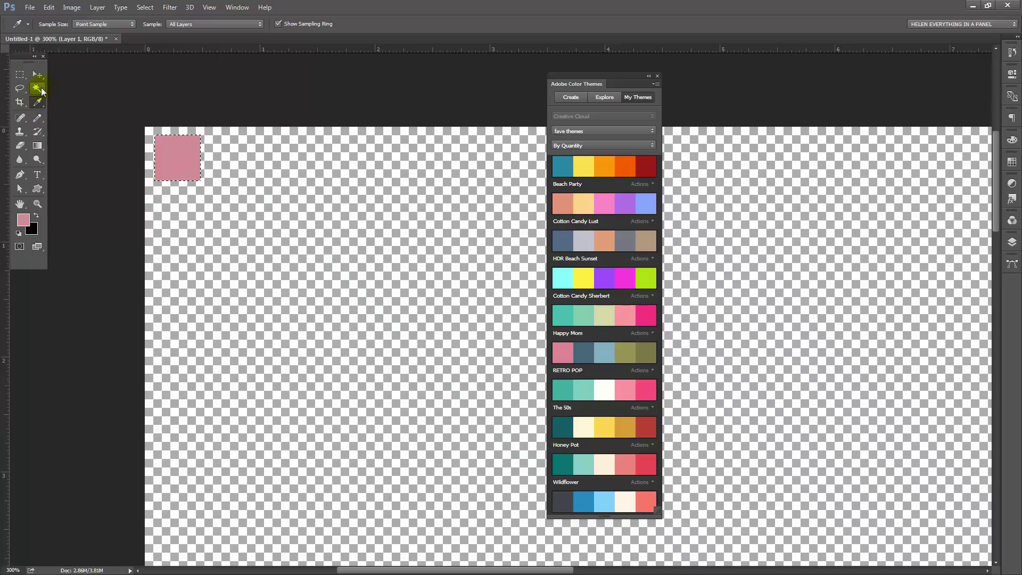
left_click(1011, 243)
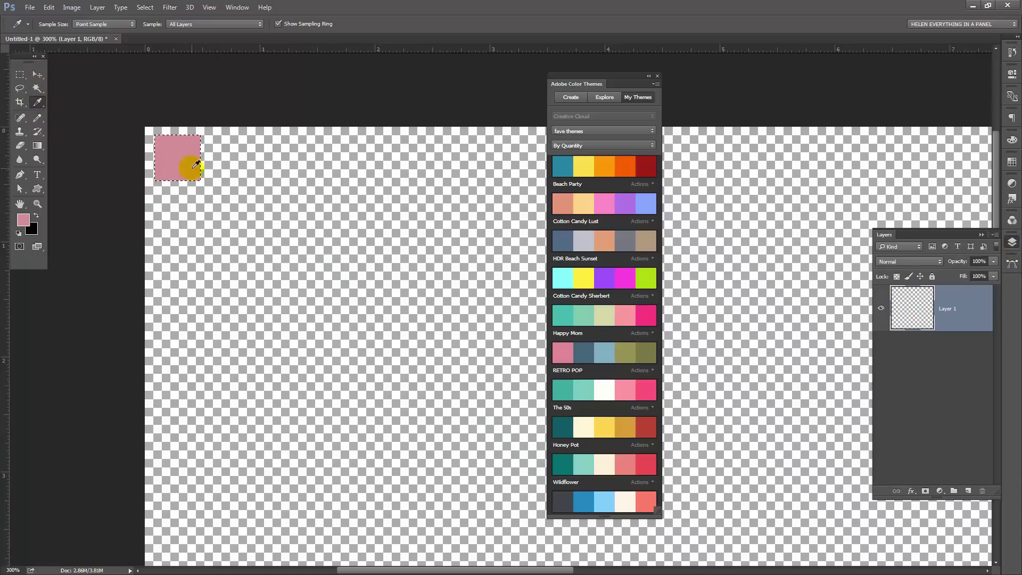
Copy the pink square to a new layer, move it below the original, and fill it olive.
left_click(96, 8)
mouse_move(127, 19)
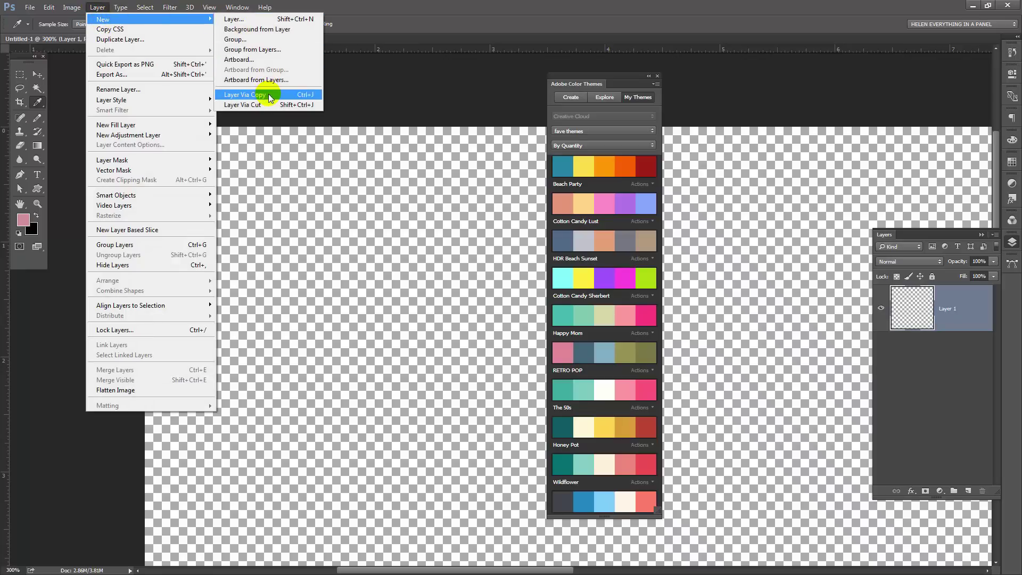
left_click(270, 98)
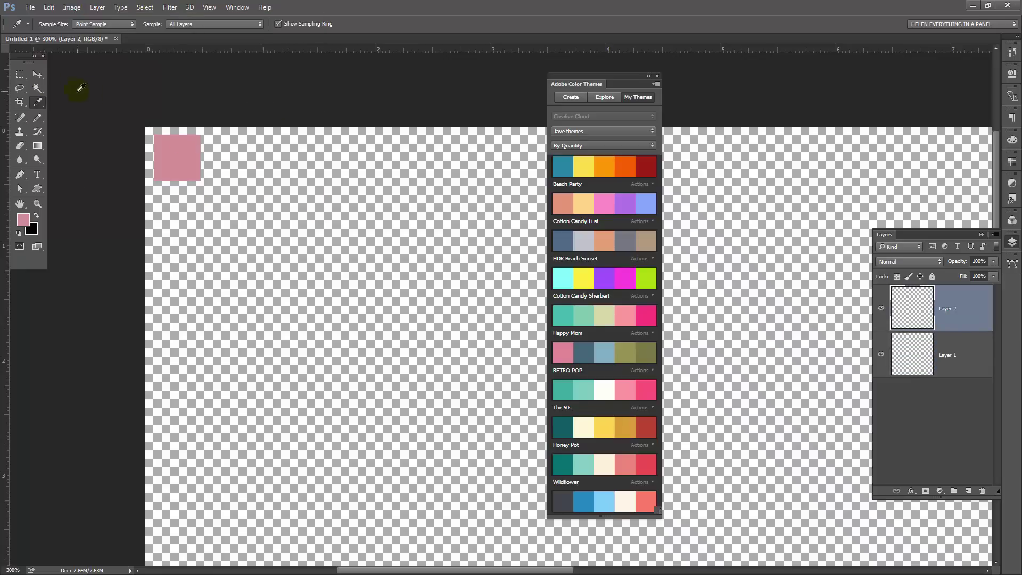
left_click(38, 74)
left_click_drag(177, 168, 179, 227)
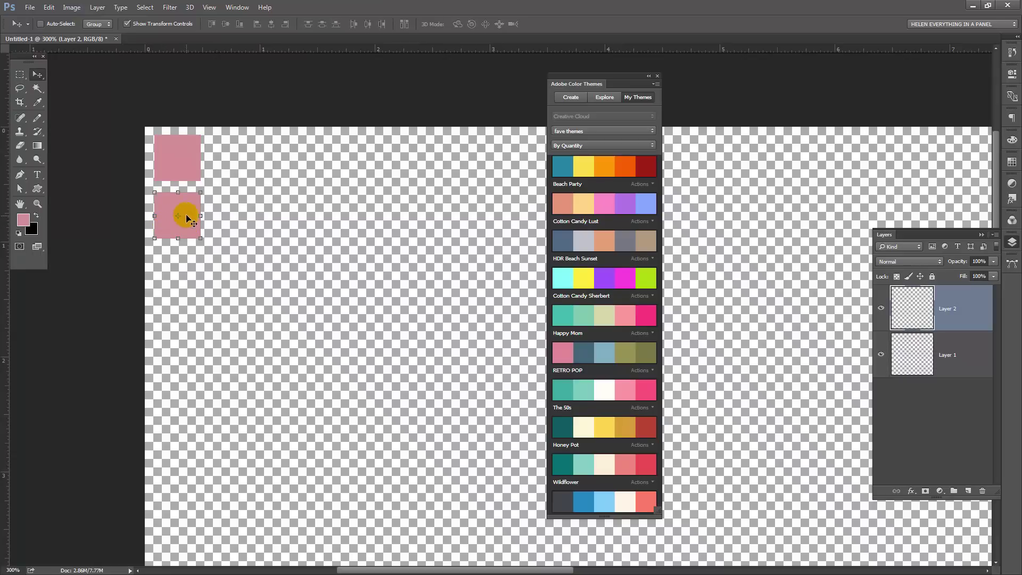
left_click(37, 102)
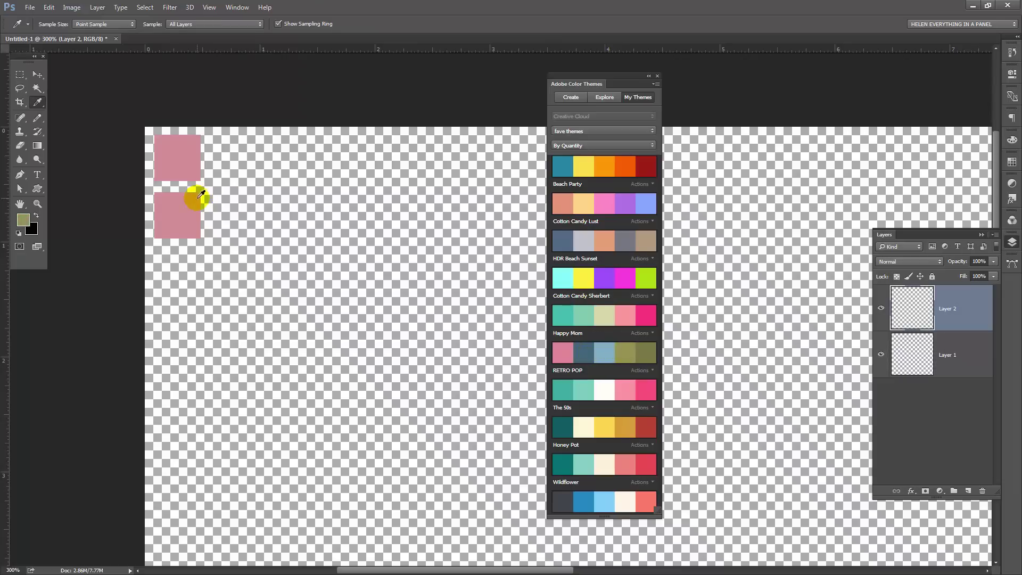
left_click(36, 90)
left_click(190, 216)
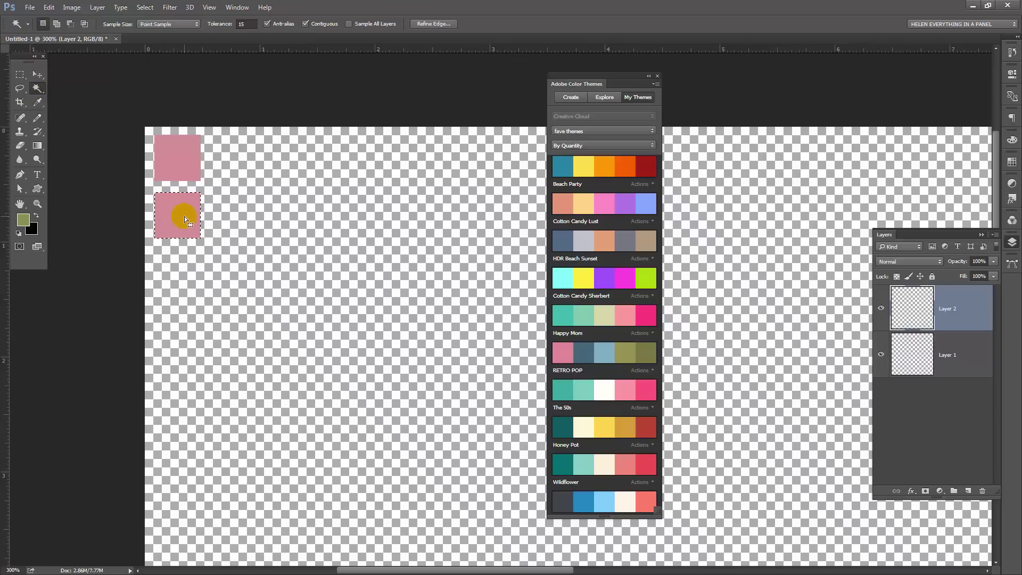
key("alt+BackSpace")
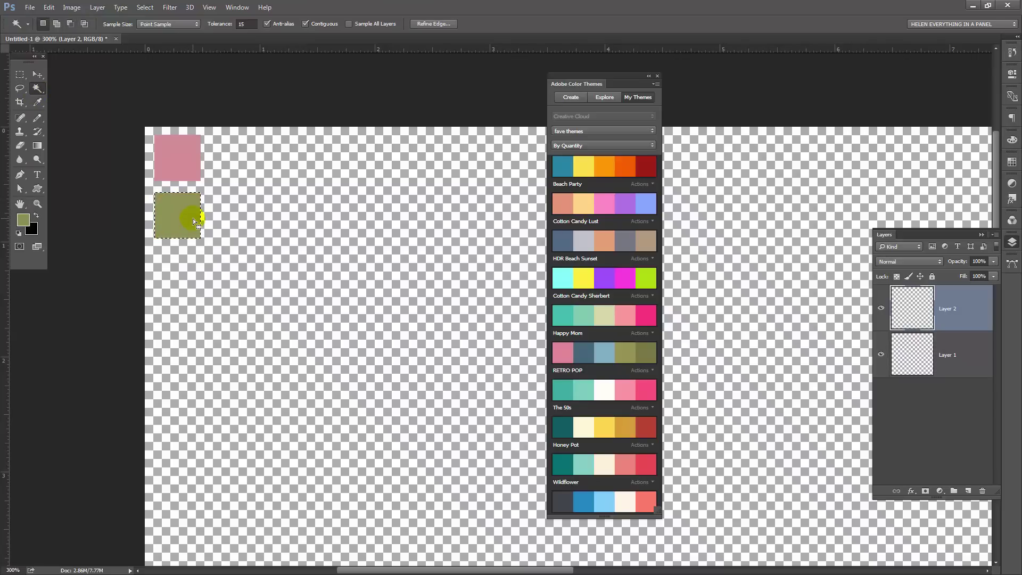
Copy the olive square to a new layer and place it 0.500 in below the second.
left_click(98, 7)
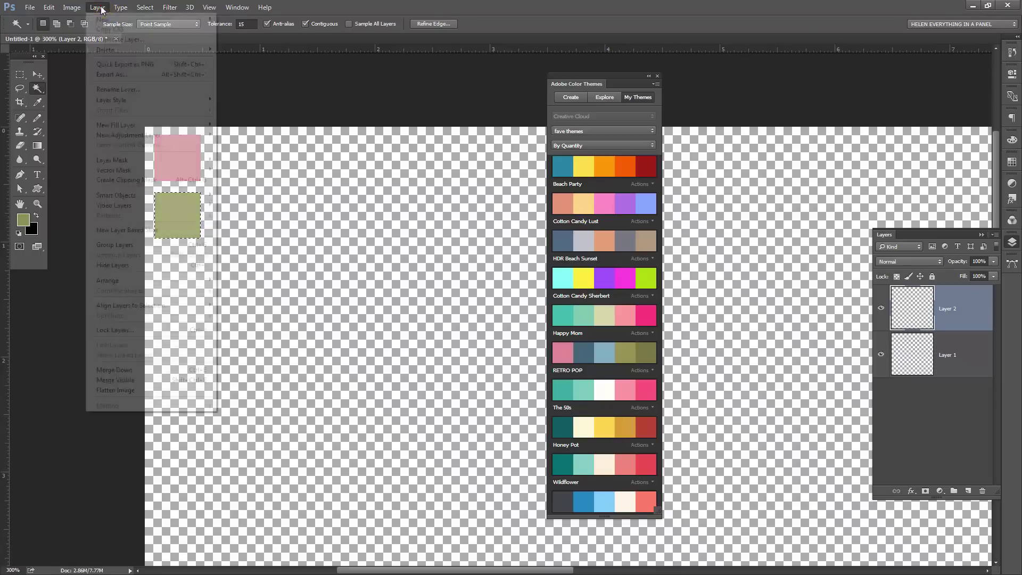
mouse_move(109, 20)
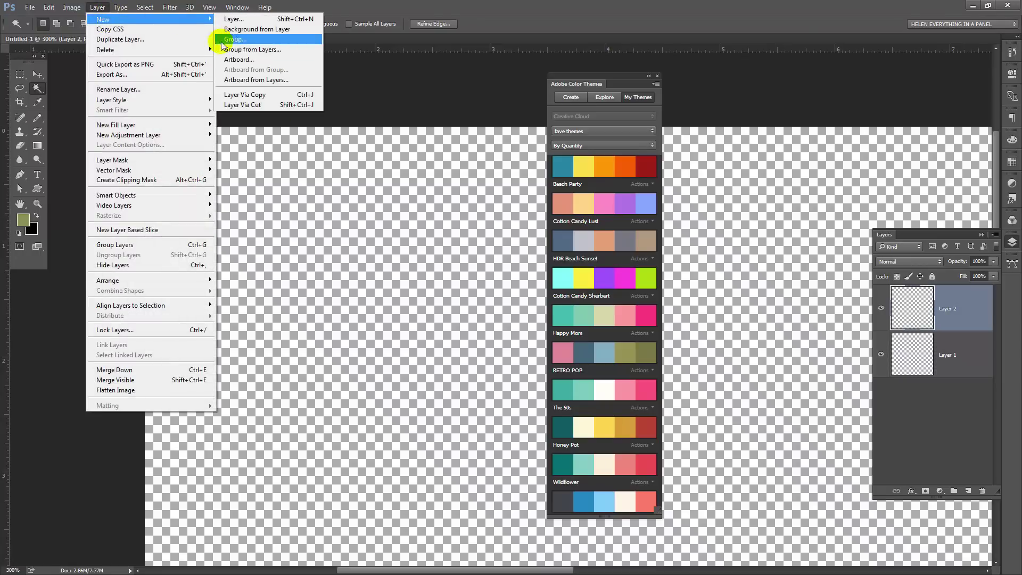
left_click(253, 94)
left_click(37, 74)
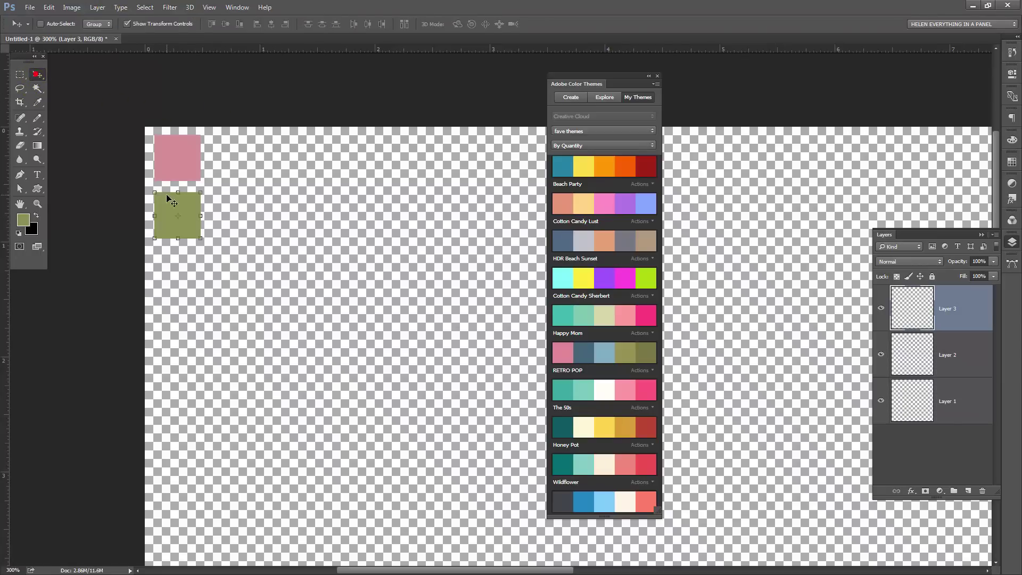
left_click_drag(173, 233, 171, 288)
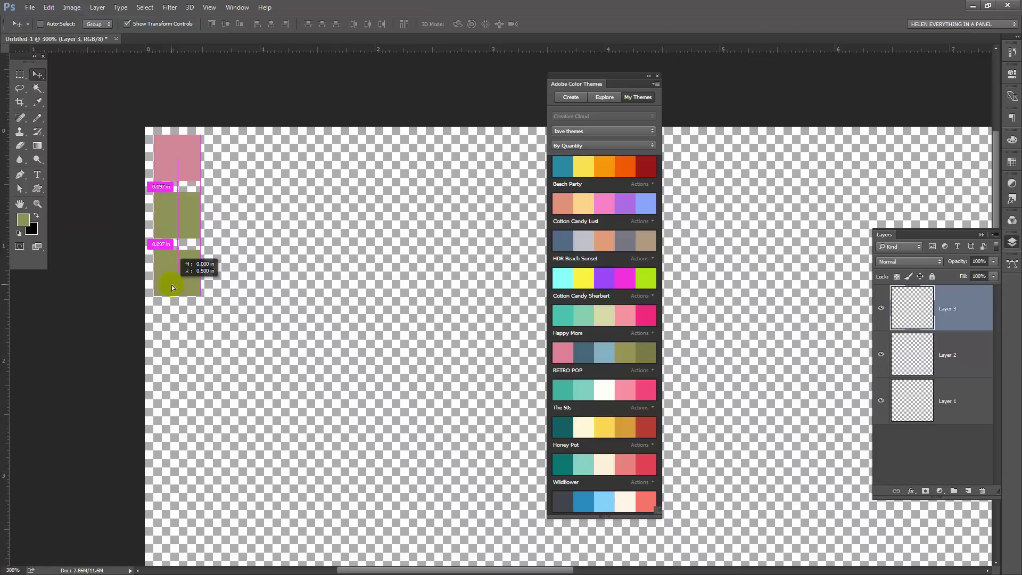
left_click_drag(172, 285, 171, 285)
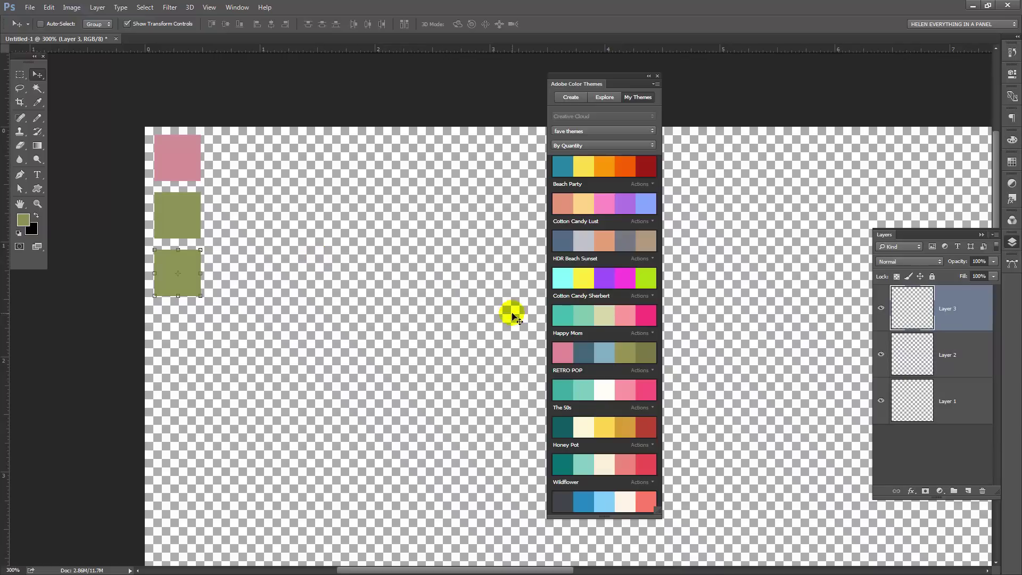
left_click(37, 102)
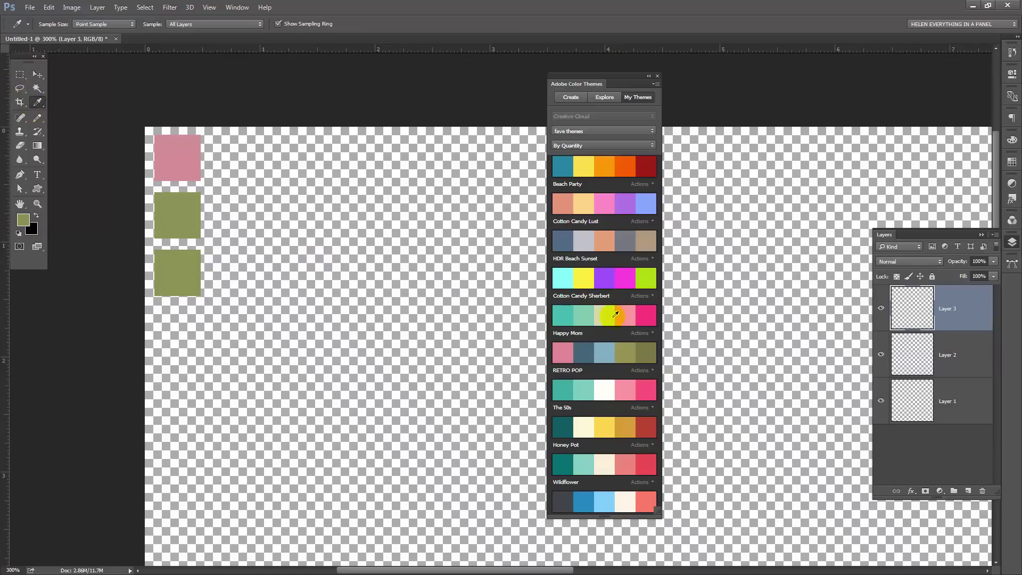
Fill the bottom square with RETRO POP's light blue, then select all three square layers.
left_click(604, 351)
left_click(38, 87)
left_click(183, 271)
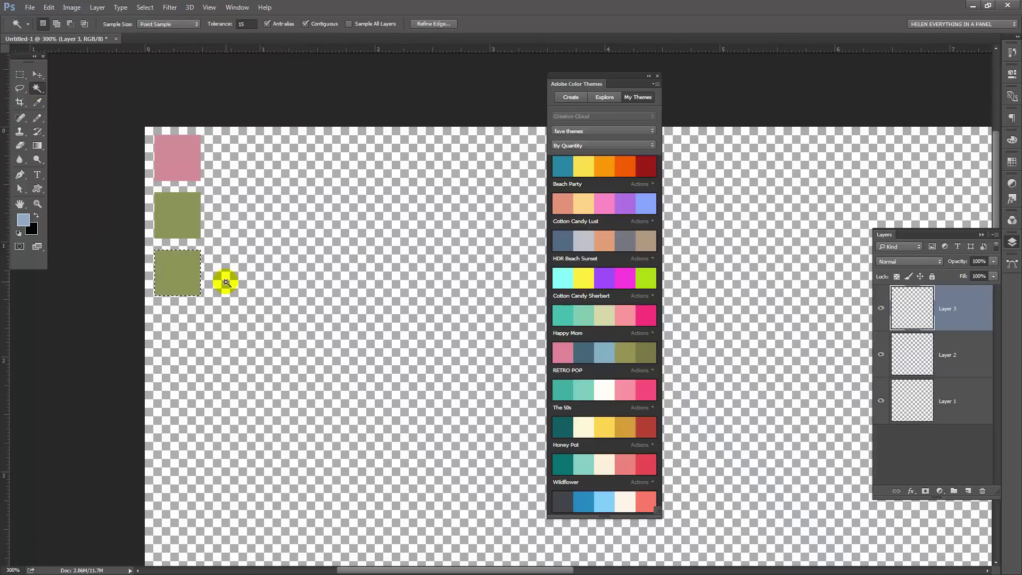
key("alt+BackSpace")
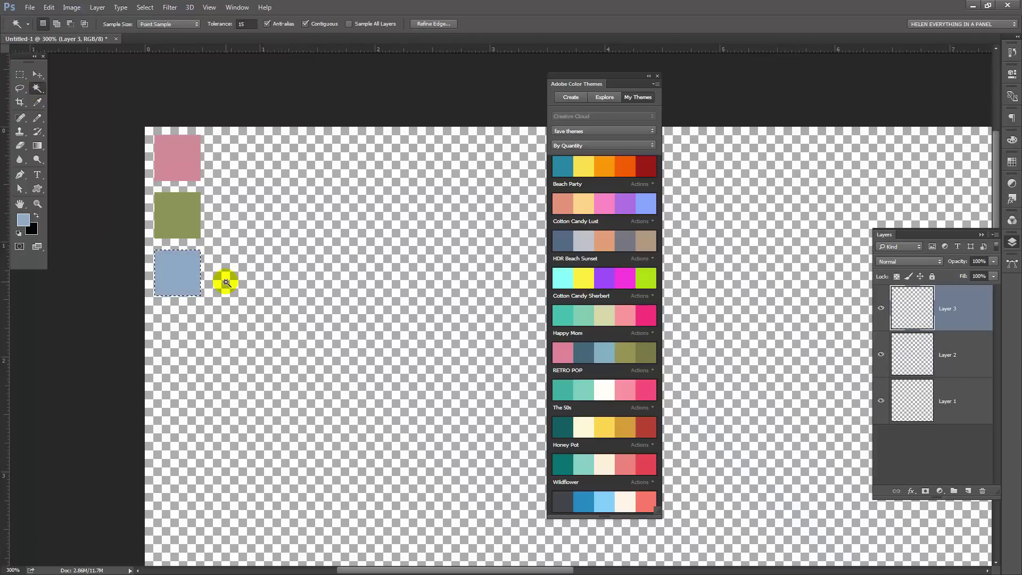
left_click(37, 75)
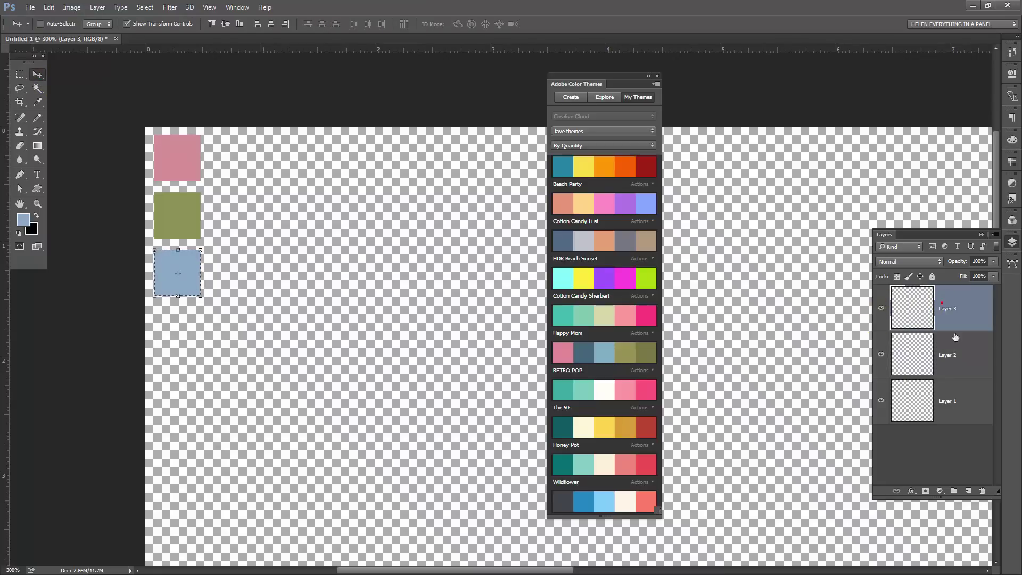
left_click(945, 413, "shift")
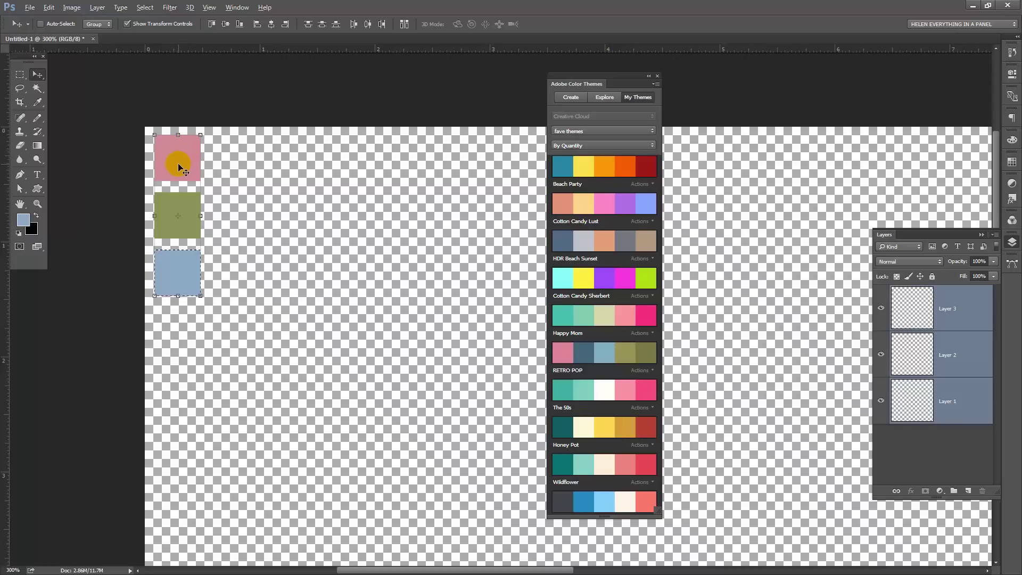
Duplicate the three-square column twice to the right, forming a 3-by-3 grid.
left_click_drag(172, 168, 287, 168)
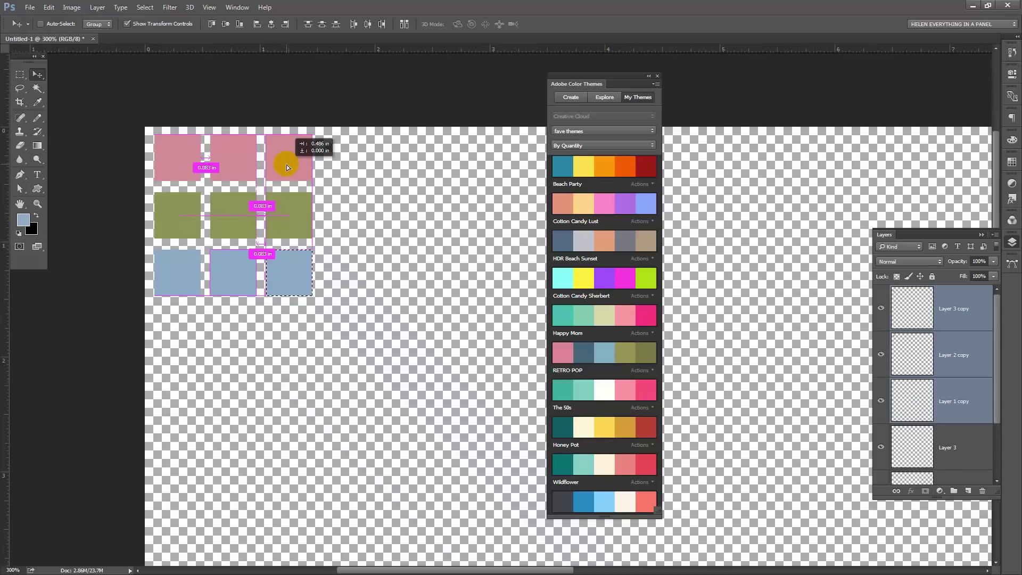
left_click_drag(287, 167, 287, 168)
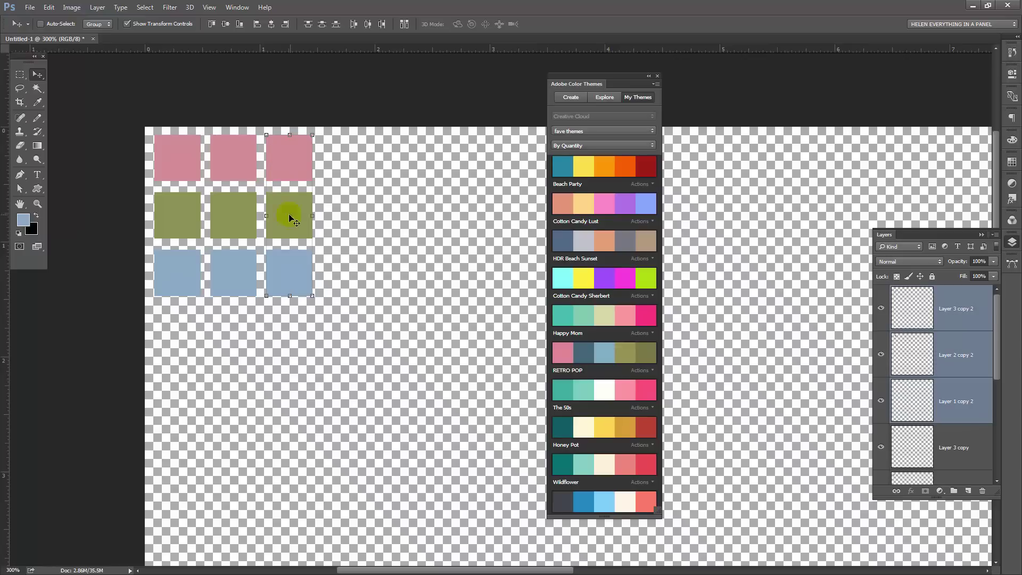
left_click(963, 306)
left_click(878, 307)
left_click(878, 308)
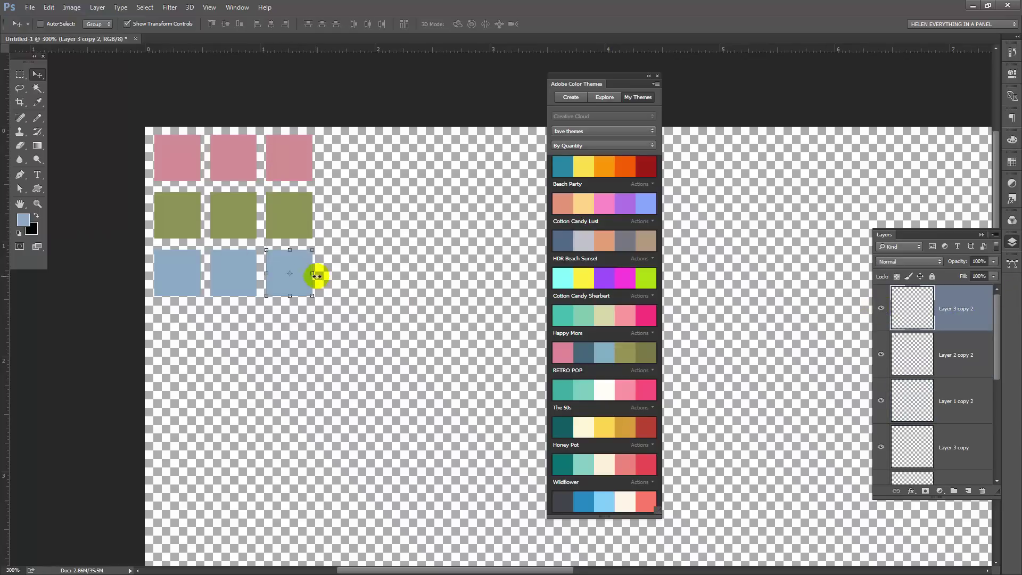
Rename the Layer 3 copy 2 layer to 'color 3 tint'.
double_click(955, 308)
type("ck")
type("lor 3 tint")
key("Return")
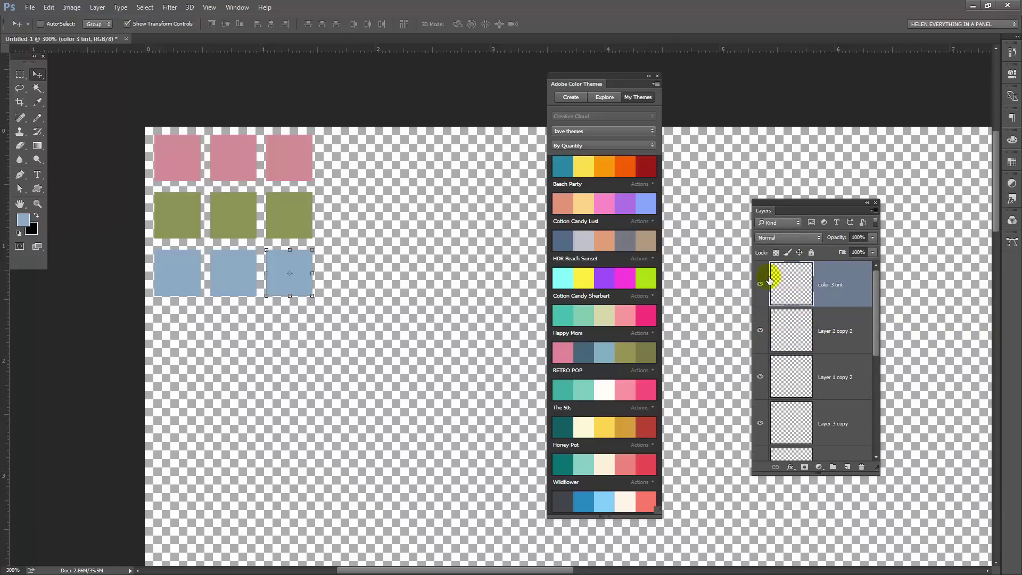
Set the Layers panel thumbnails to Layer Bounds in Panel Options.
left_click(873, 213)
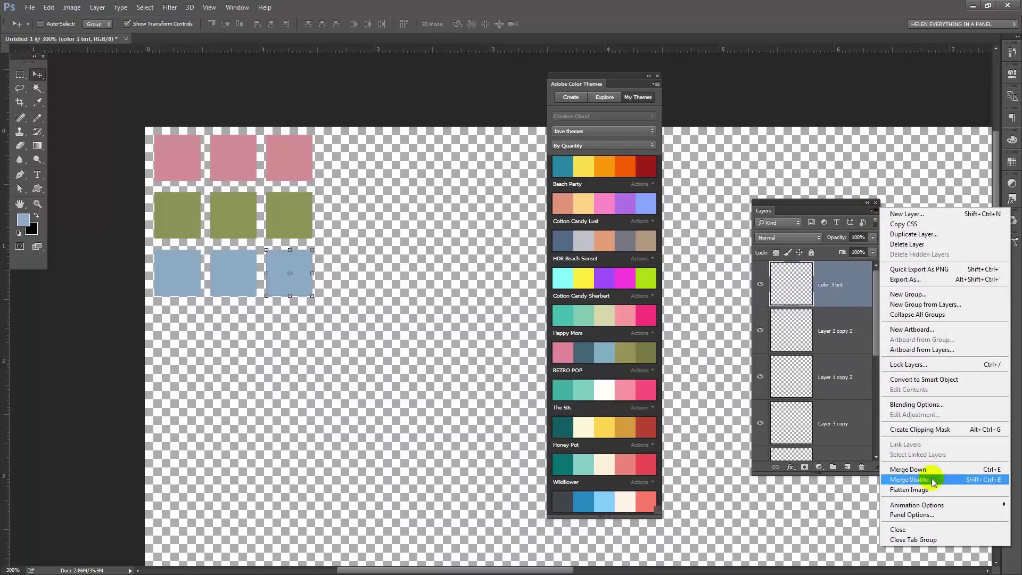
left_click(917, 515)
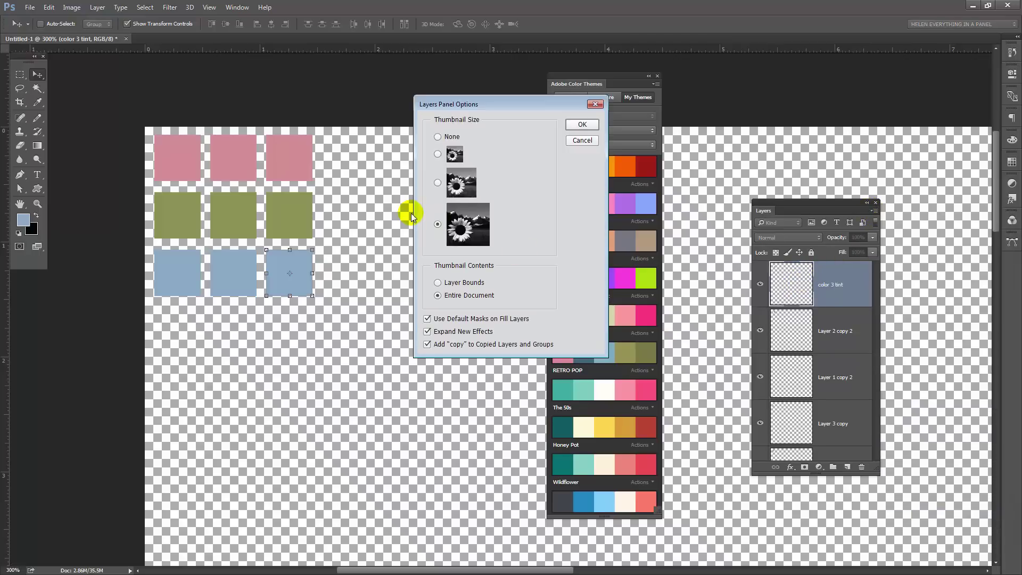
left_click(437, 282)
left_click(581, 124)
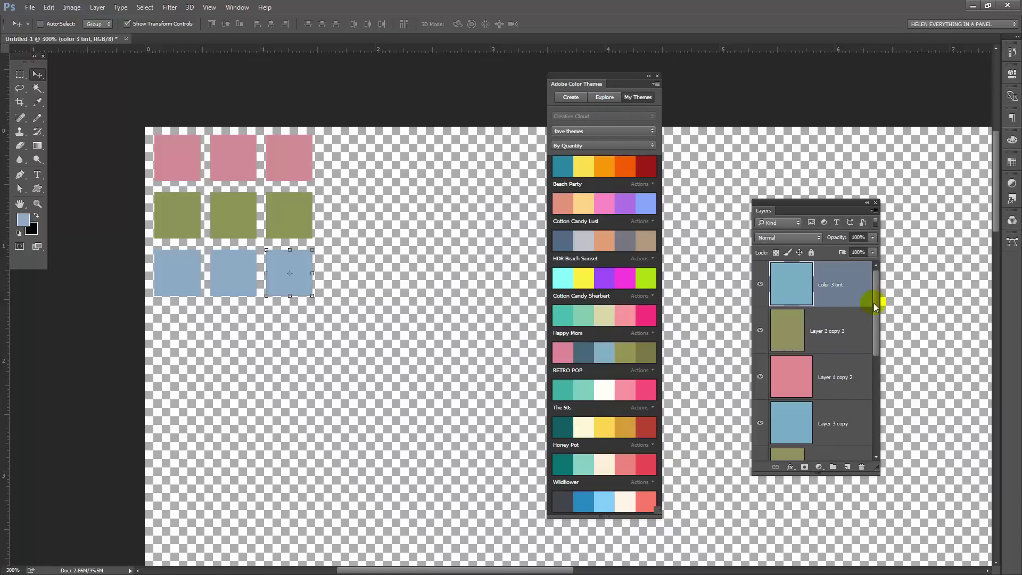
Rename Layer 3, holding the first blue square, to 'Color 3 shade'.
left_click_drag(875, 299, 881, 398)
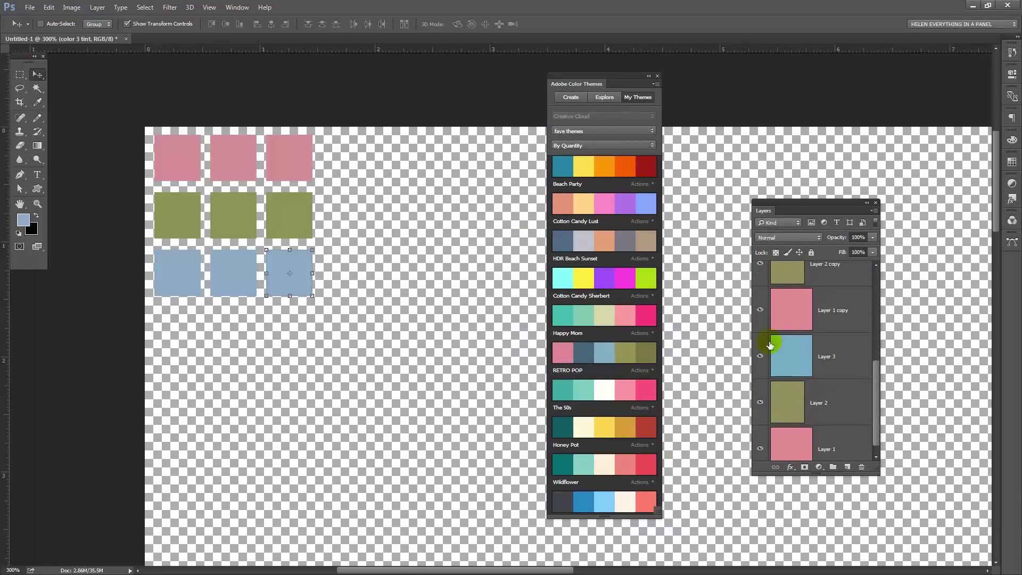
left_click(759, 356)
left_click(758, 356)
left_click(822, 356)
double_click(822, 356)
type("Color 3 shade")
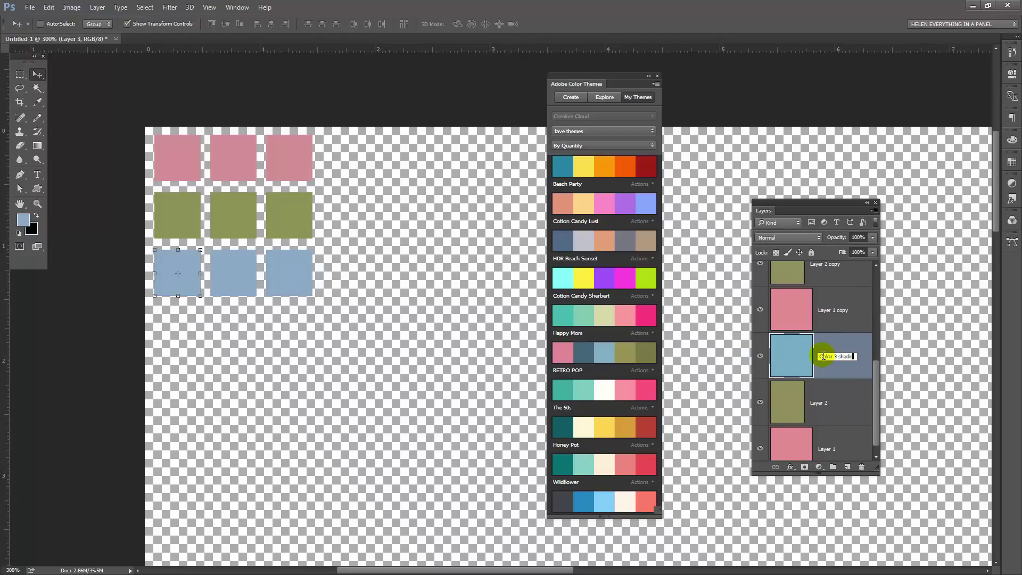
key("Return")
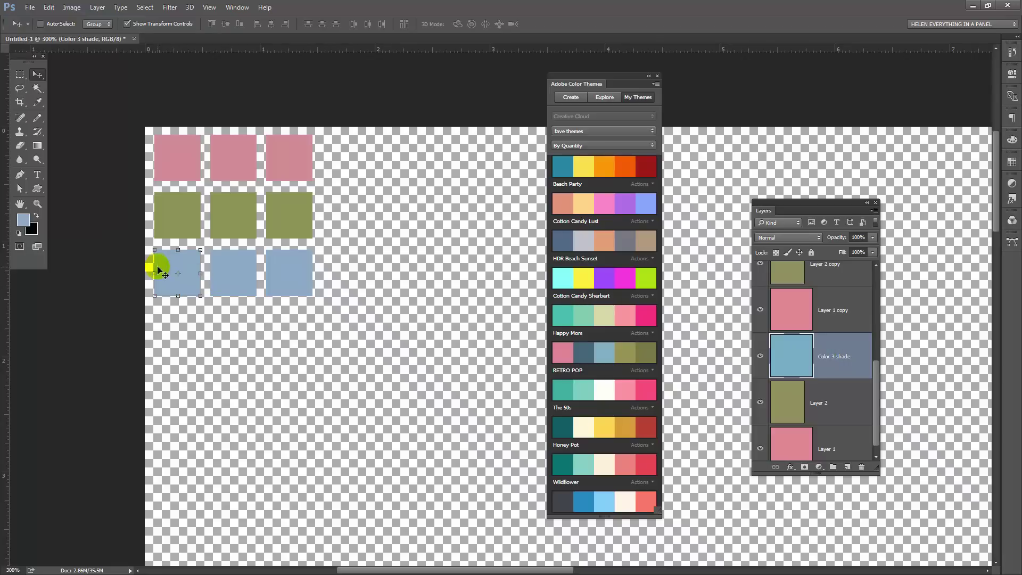
left_click(38, 88)
Fill the first blue square with a darker blue at brightness 63, hex 678da1.
left_click(169, 269)
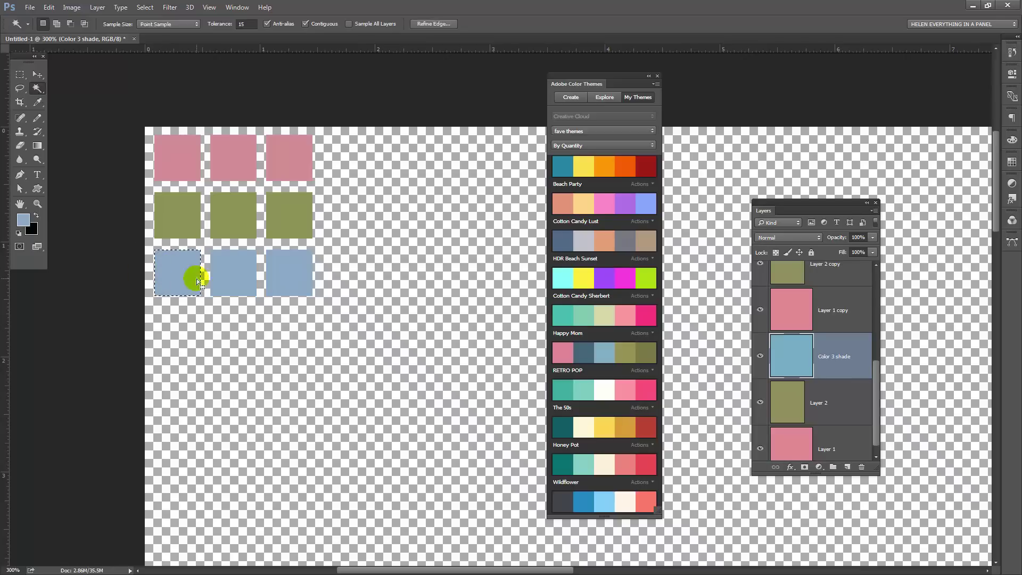
left_click(23, 219)
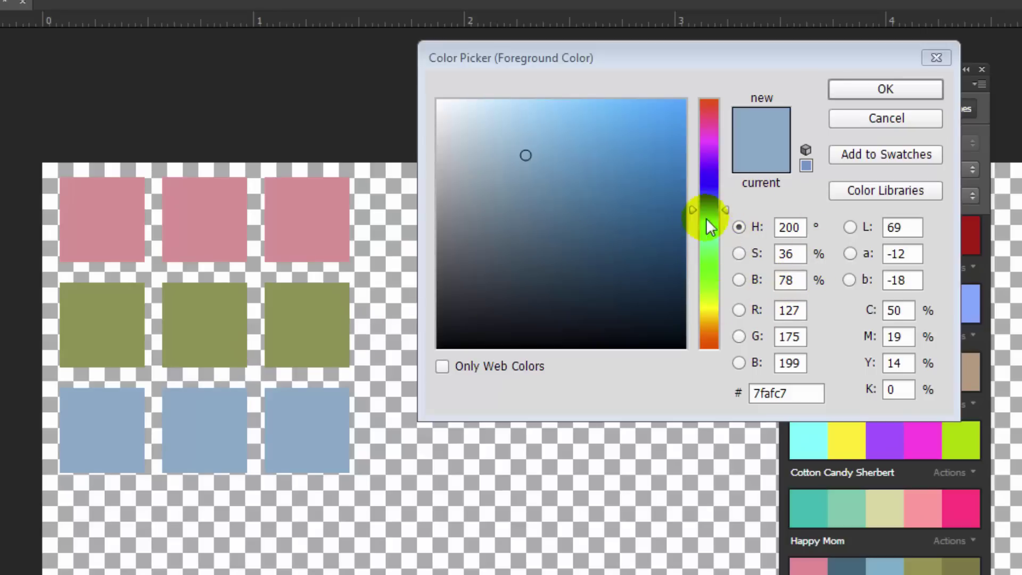
left_click(801, 279)
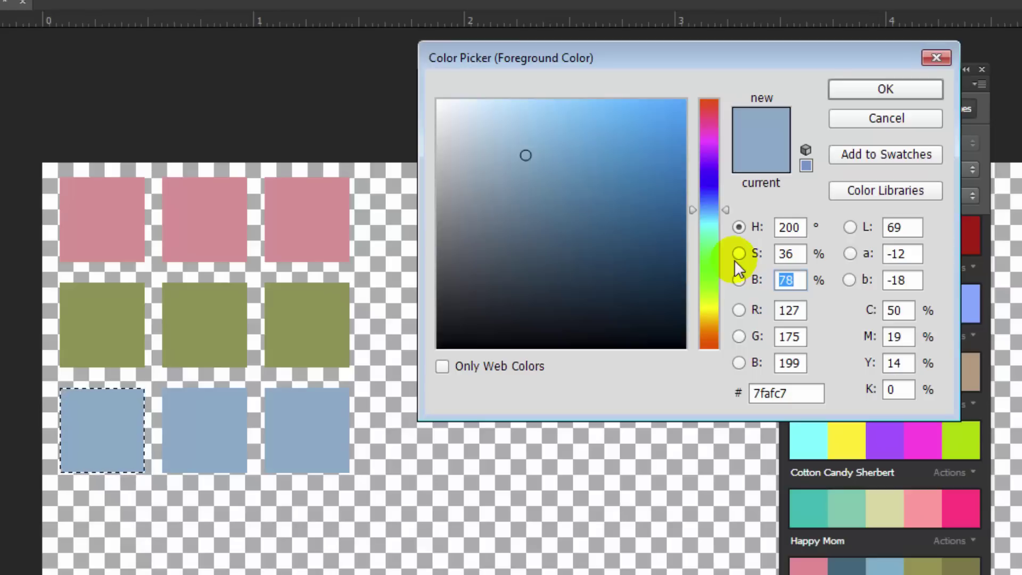
type("63")
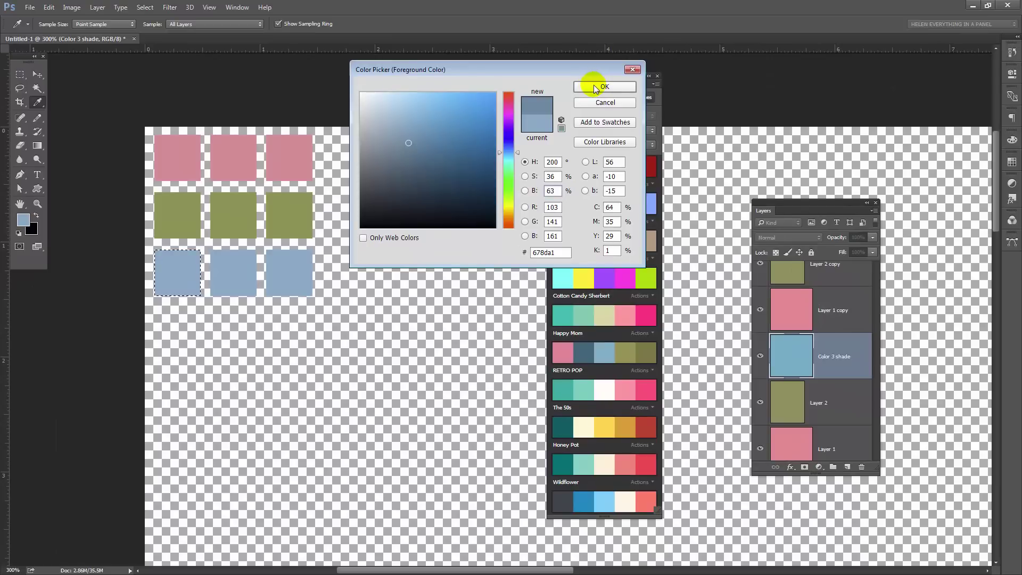
left_click(595, 87)
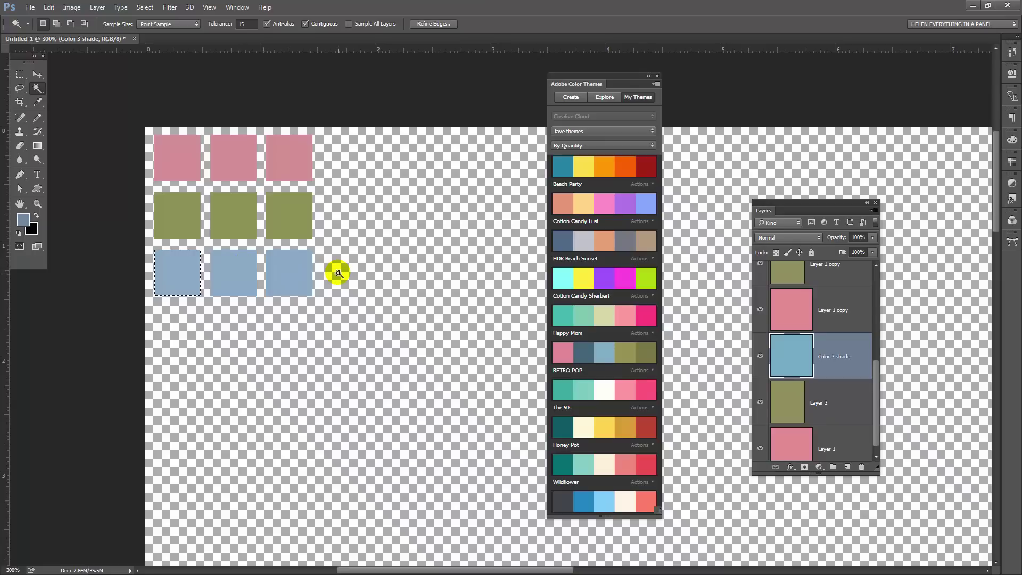
key("alt+BackSpace")
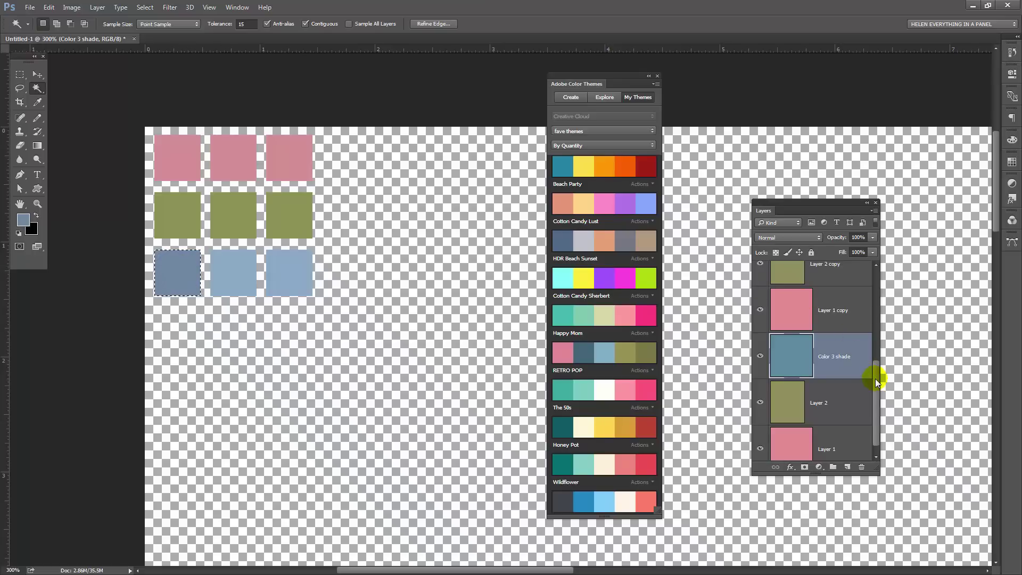
Select the color 3 tint layer and the third blue square's area.
left_click_drag(875, 378, 877, 293)
left_click(825, 284)
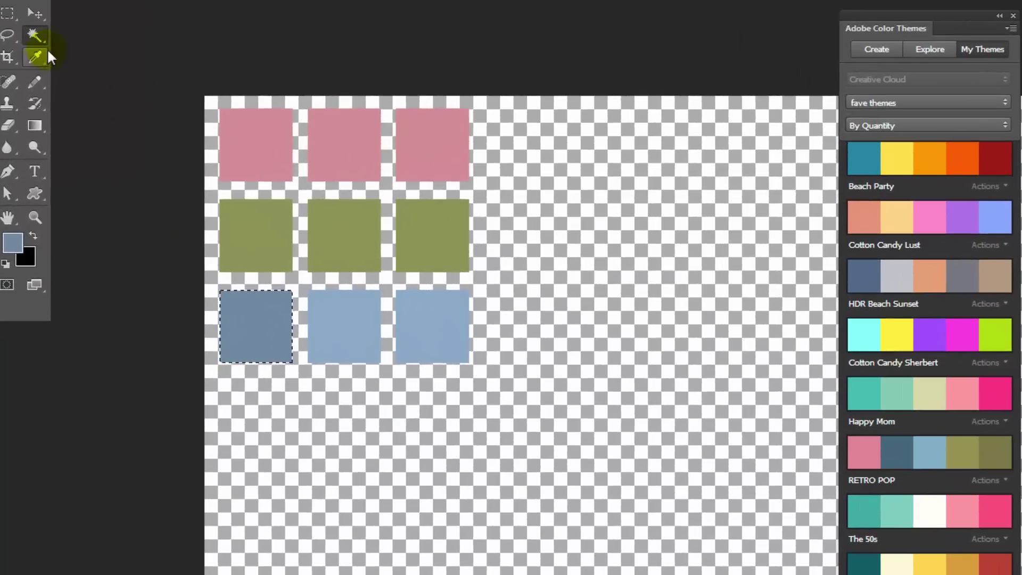
left_click(430, 325)
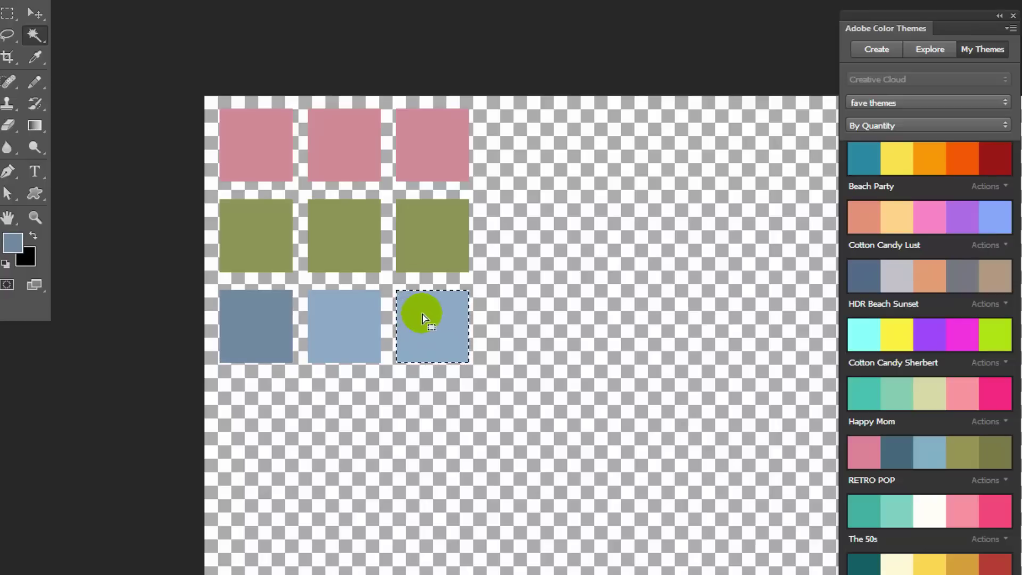
Sample the blue from the squares with the Eyedropper as the foreground colour.
left_click(33, 58)
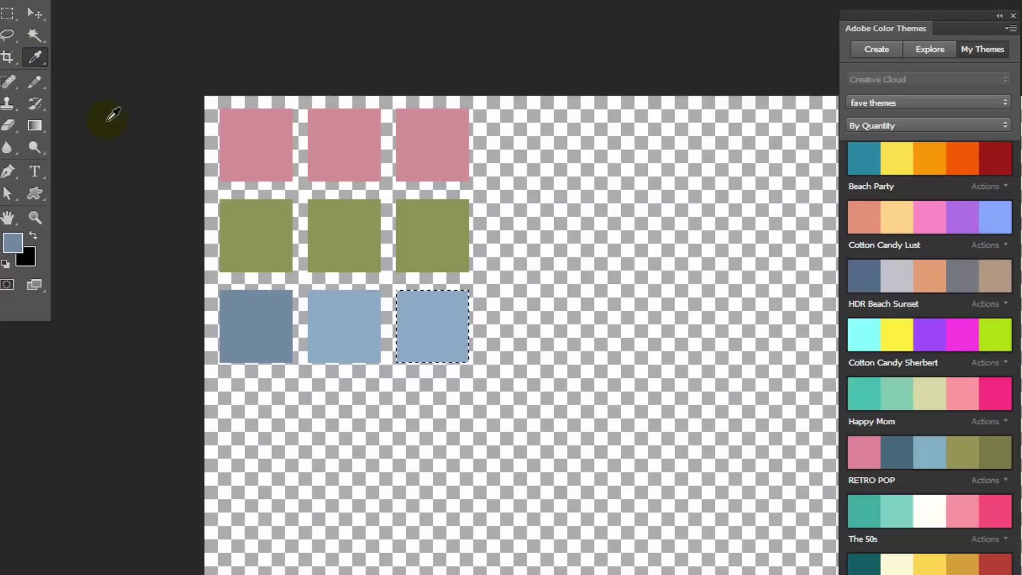
left_click(426, 313)
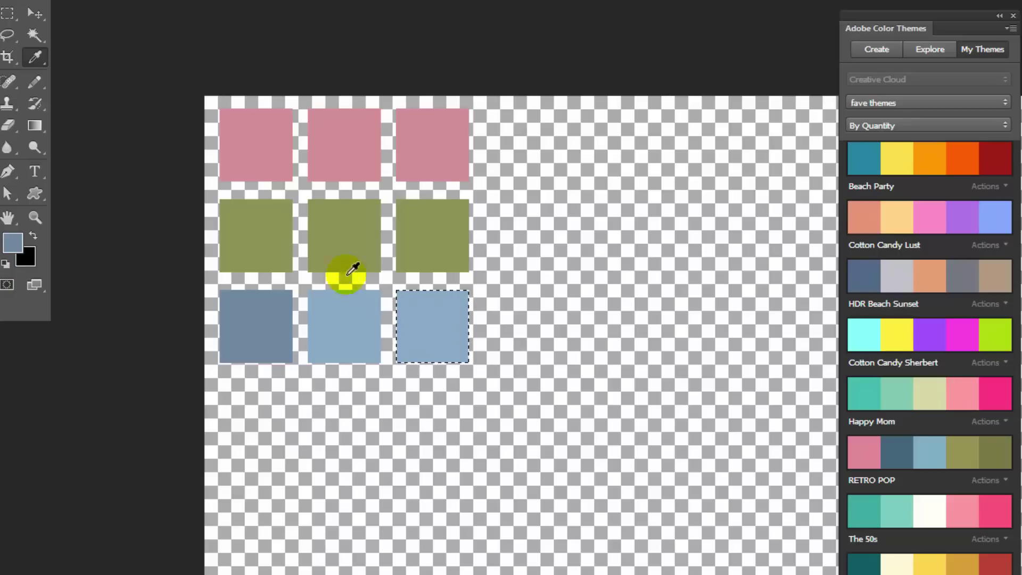
left_click(433, 324)
left_click(316, 292)
left_click(12, 240)
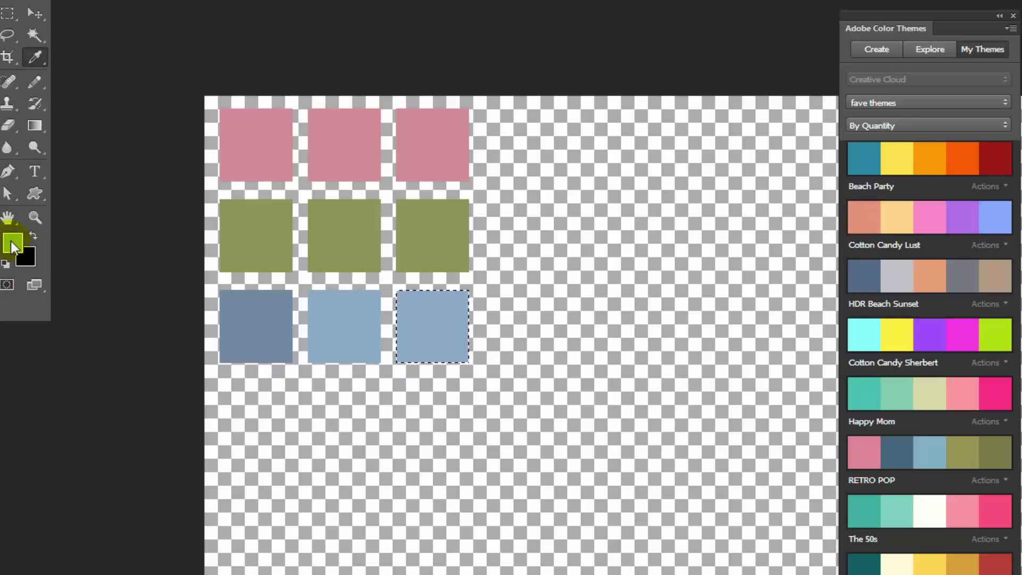
left_click(11, 241)
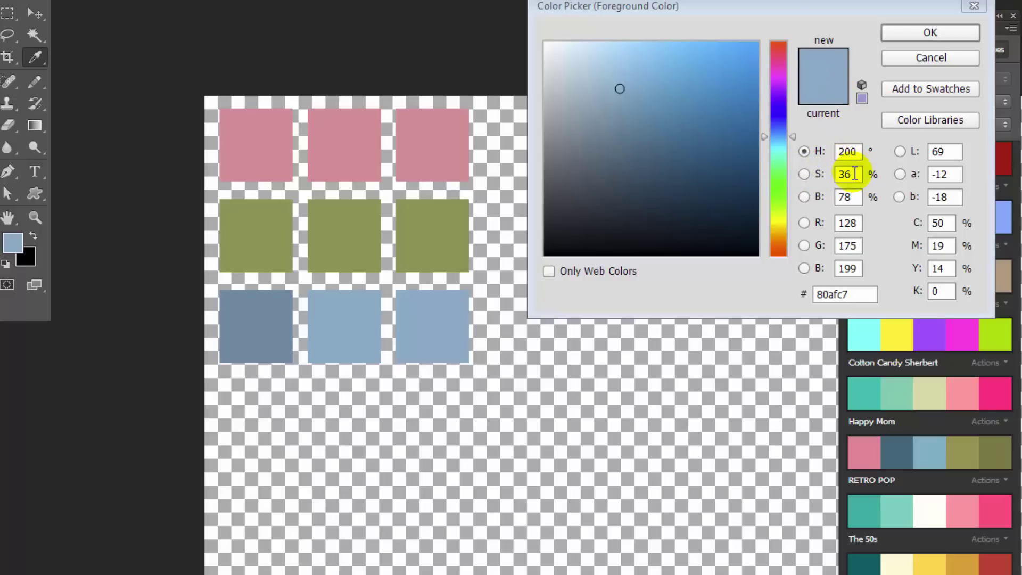
Set the foreground to saturation 16 and brightness 88, then fill the third square.
left_click_drag(853, 174, 836, 175)
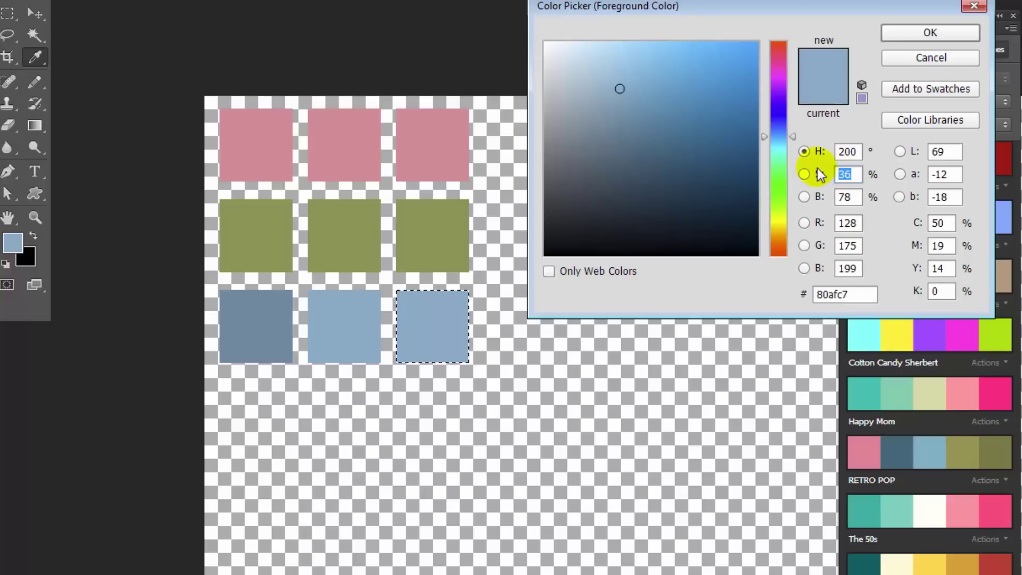
type("26")
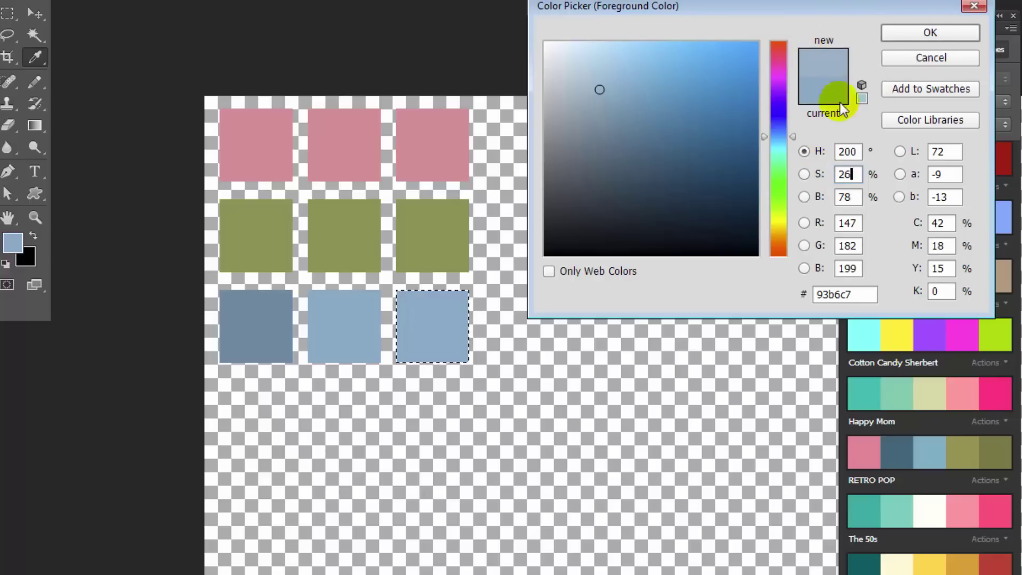
left_click_drag(857, 183, 812, 178)
type("16")
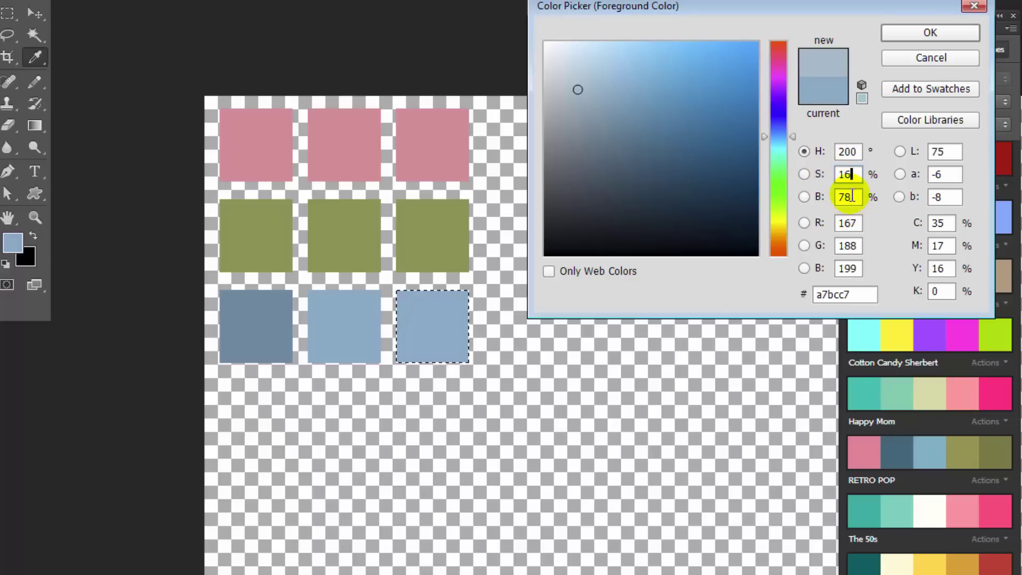
left_click_drag(852, 197, 828, 197)
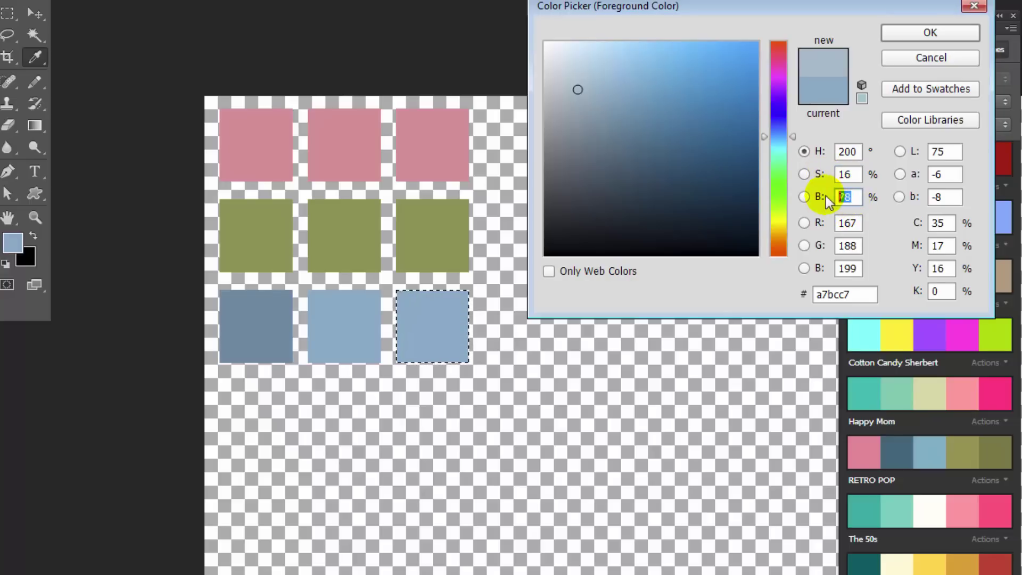
type("88")
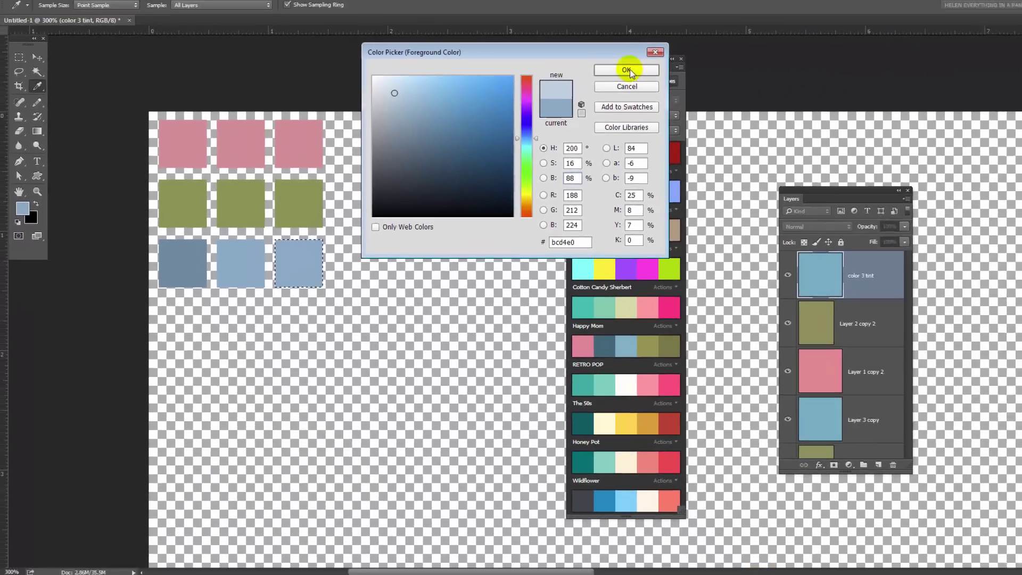
left_click(929, 32)
key("alt+BackSpace")
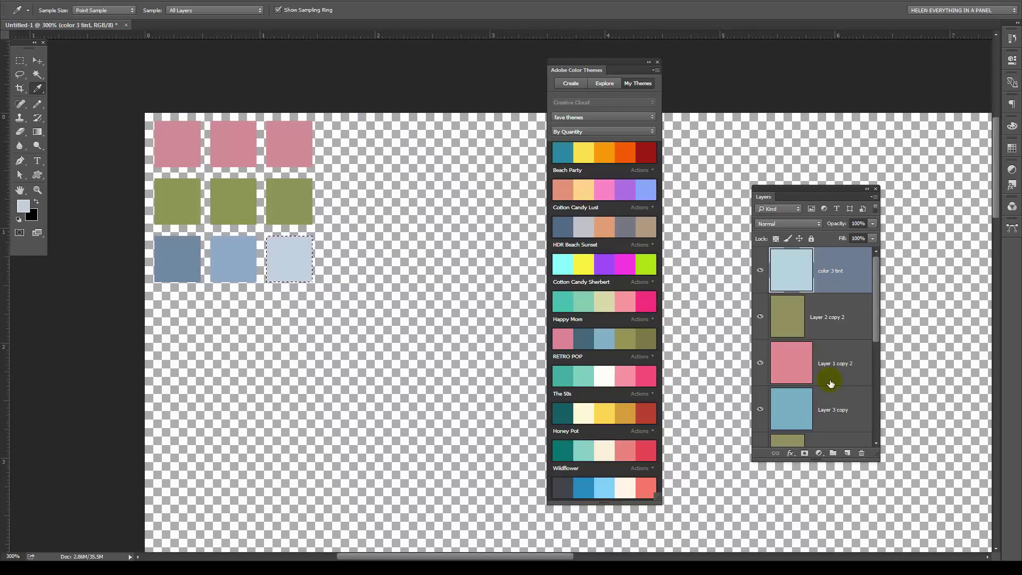
Move Layer 3 copy below color 3 tint and rename it 'Color 3'.
left_click_drag(831, 413, 874, 418)
left_click_drag(825, 365, 838, 255)
scroll(877, 375, "up", 3)
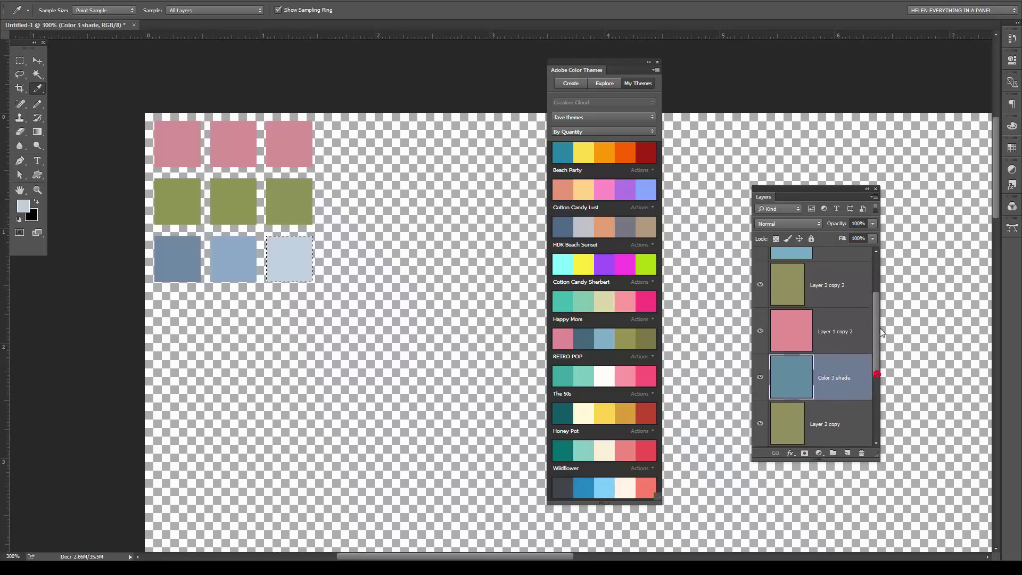
left_click_drag(845, 372, 865, 325)
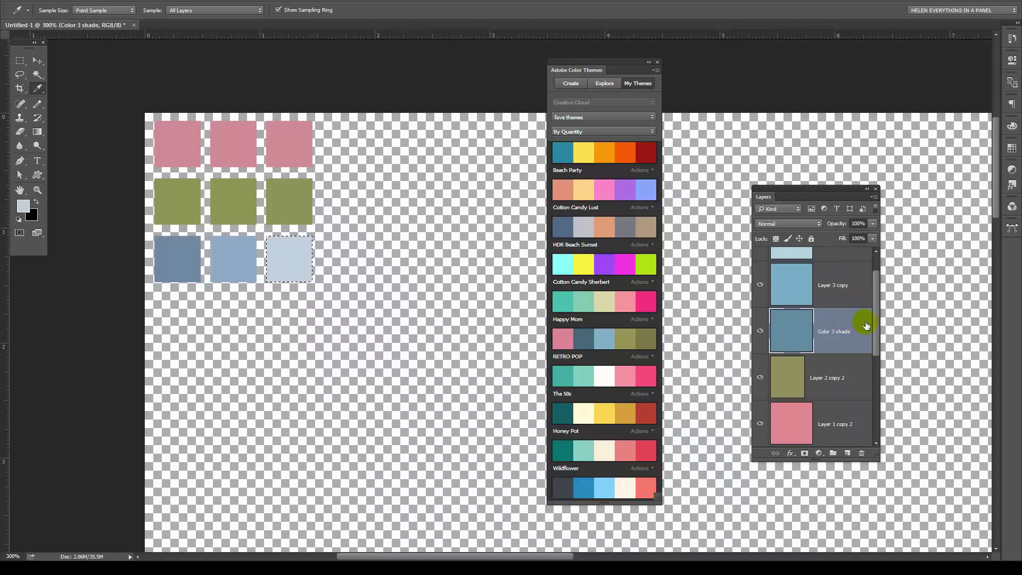
scroll(876, 309, "up", 2)
double_click(832, 318)
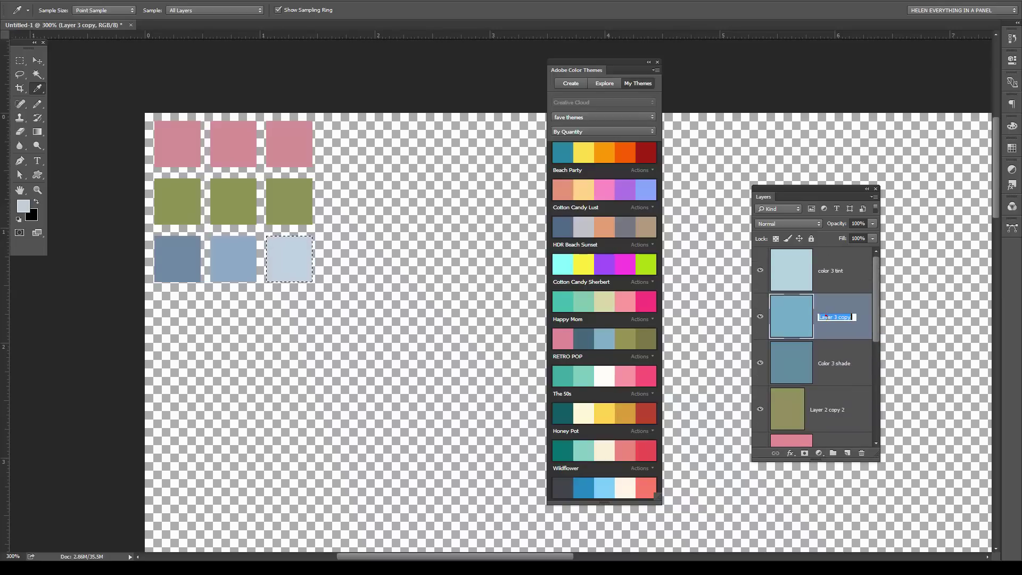
type("Color 3")
left_click(853, 359)
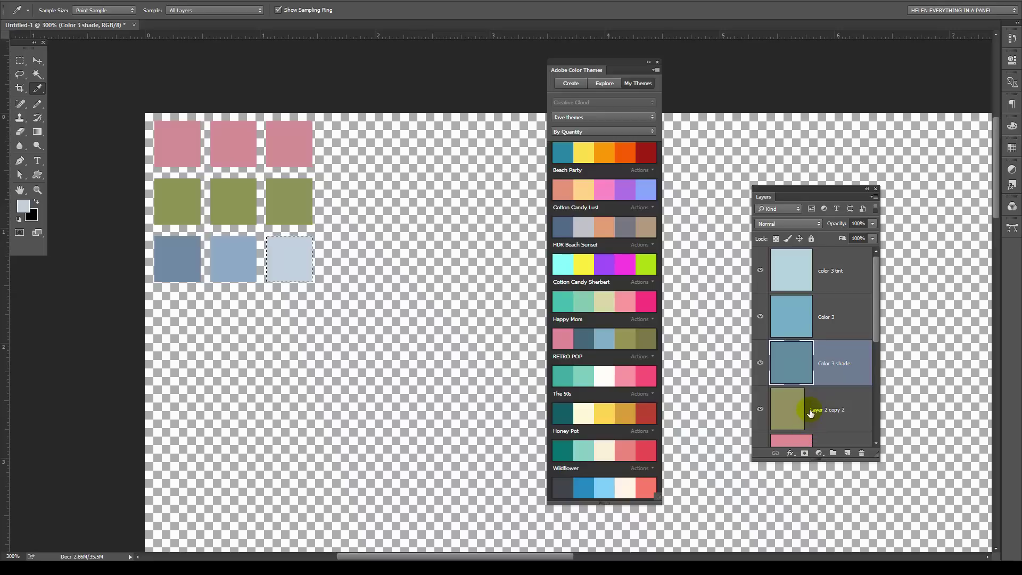
Identify the Layer 2 copy 2 layer and rename it 'Color 2 tint'.
left_click(810, 409)
left_click(761, 409)
left_click(761, 409)
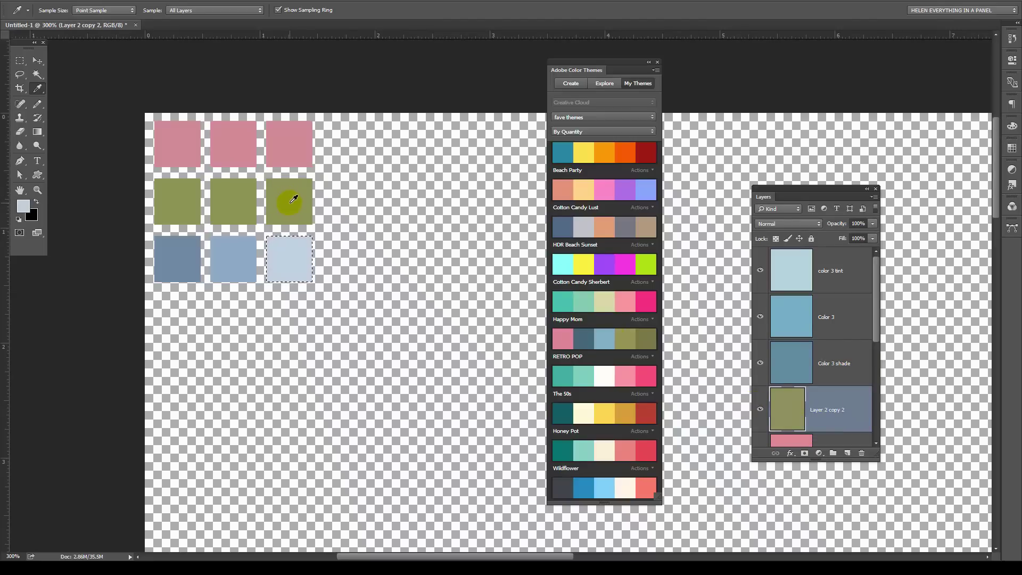
double_click(825, 410)
type("Color 2 tint")
key("Return")
left_click(37, 75)
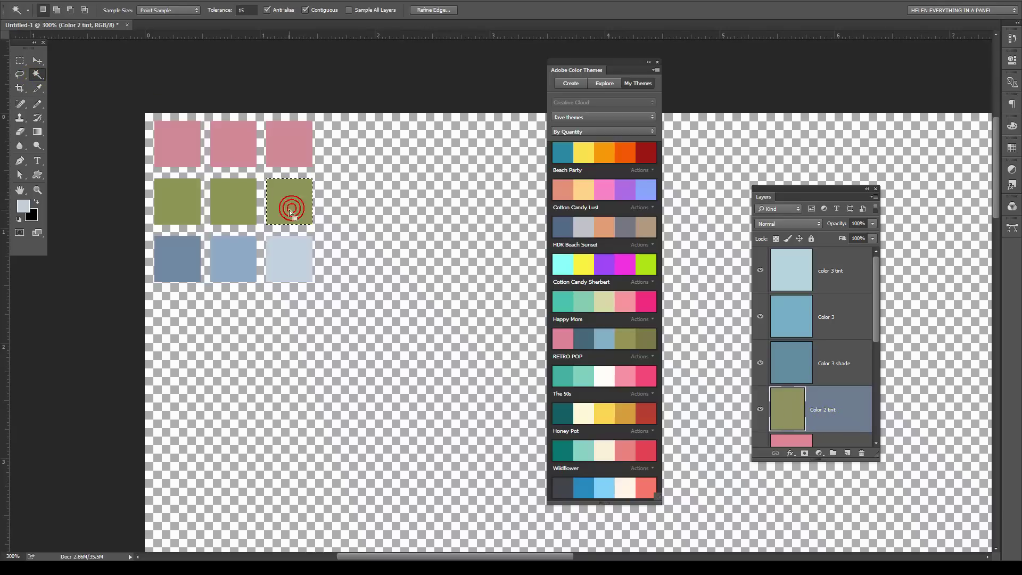
Sample the third square's olive, set saturation 25 and brightness 85, and fill it.
left_click(37, 89)
left_click(289, 200)
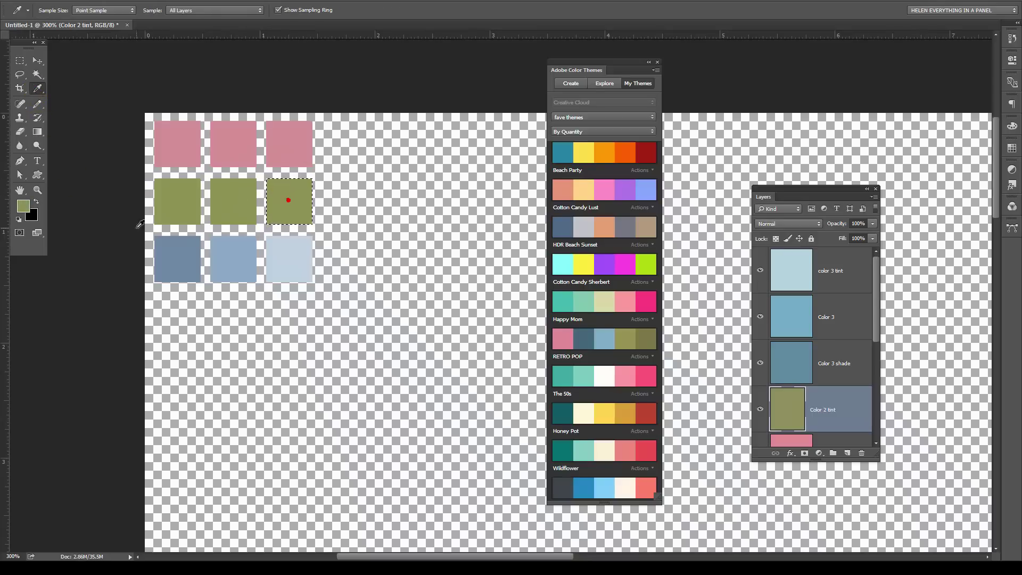
left_click(22, 206)
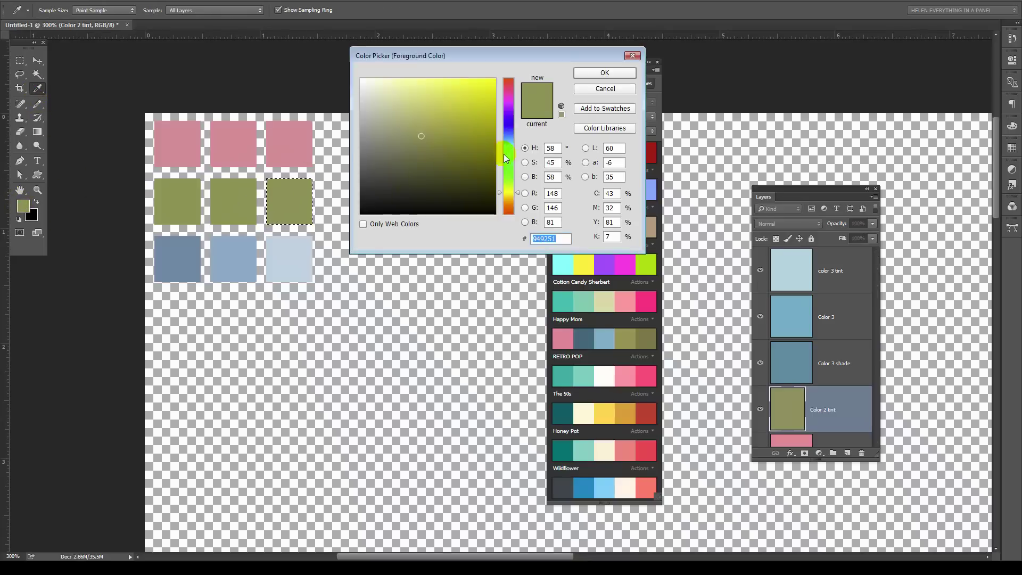
double_click(559, 163)
type("25")
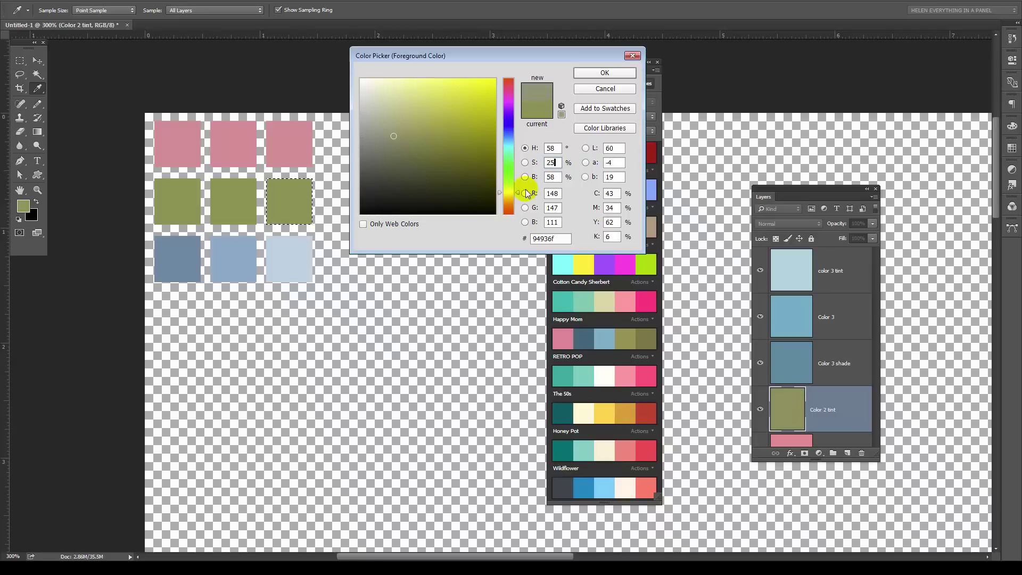
type("78")
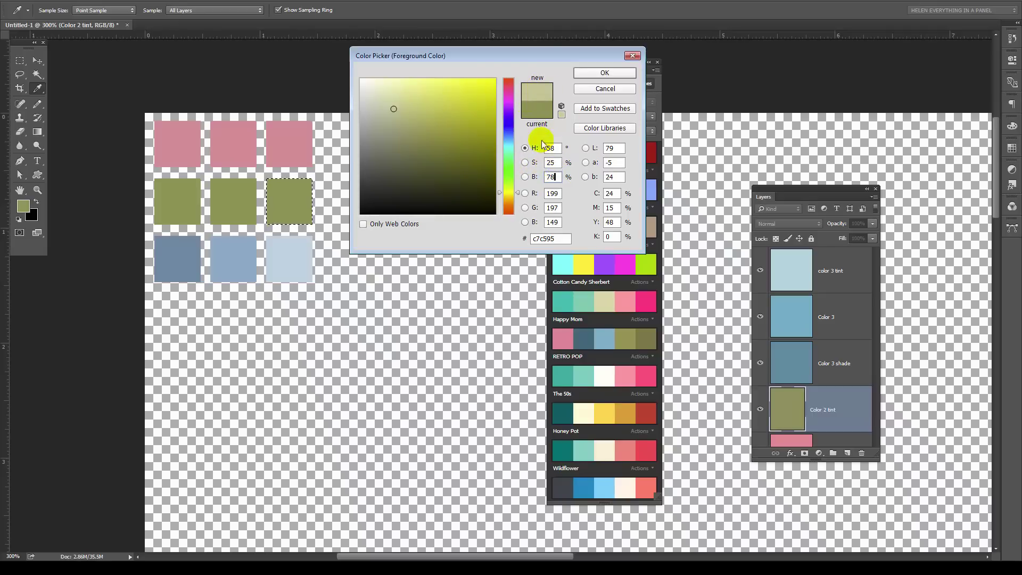
left_click_drag(555, 177, 524, 176)
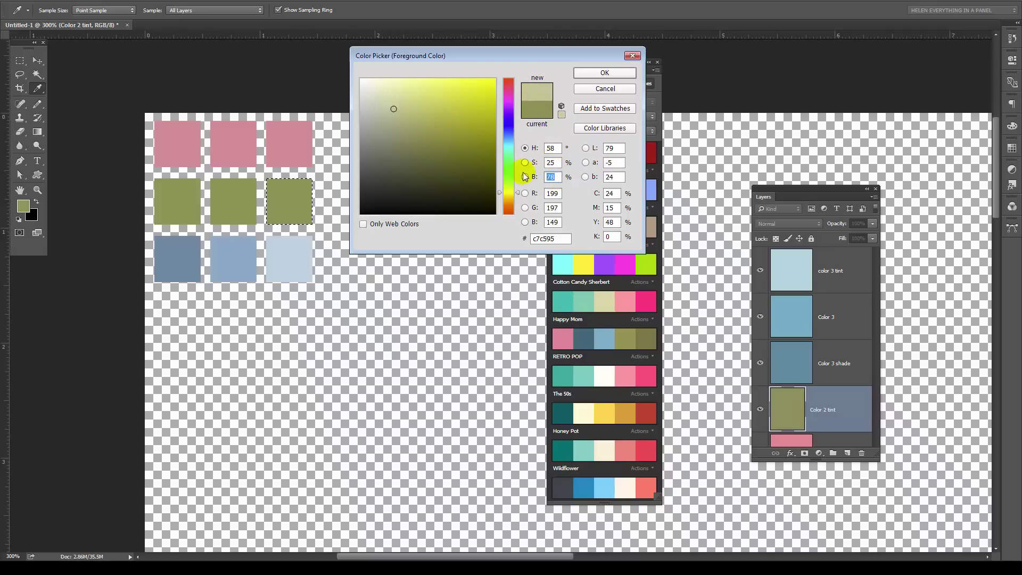
type("85")
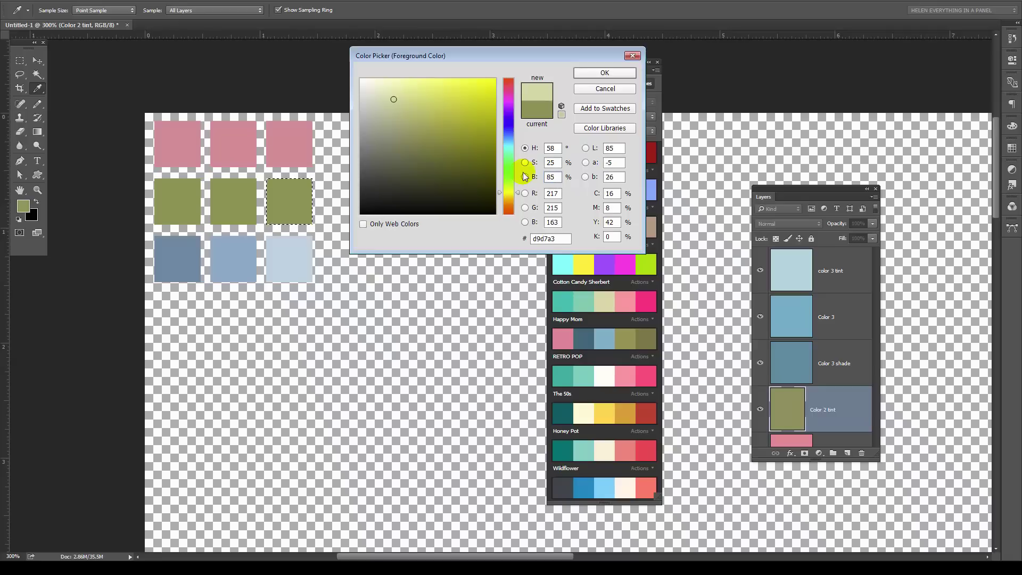
left_click(600, 73)
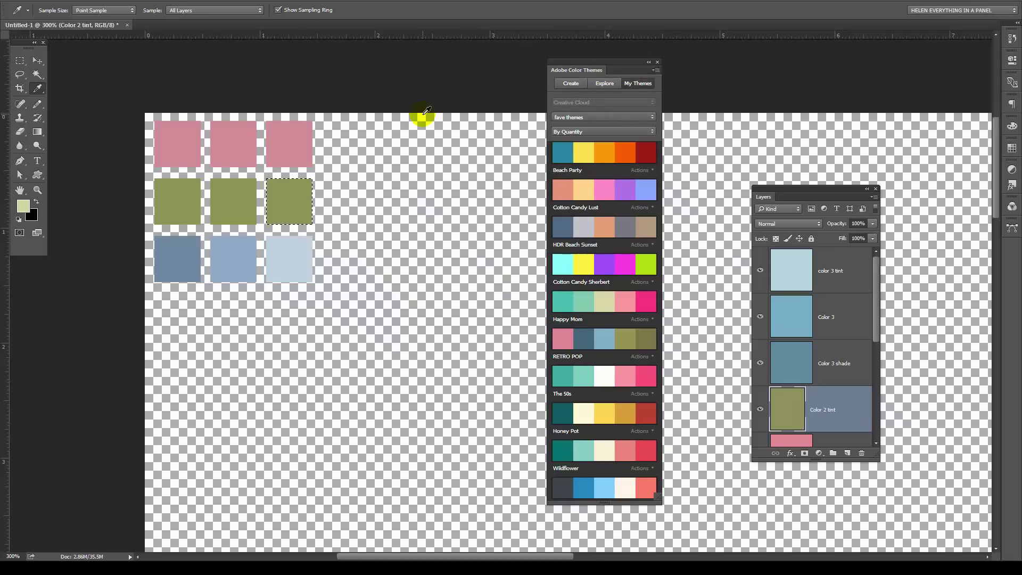
key("alt+BackSpace")
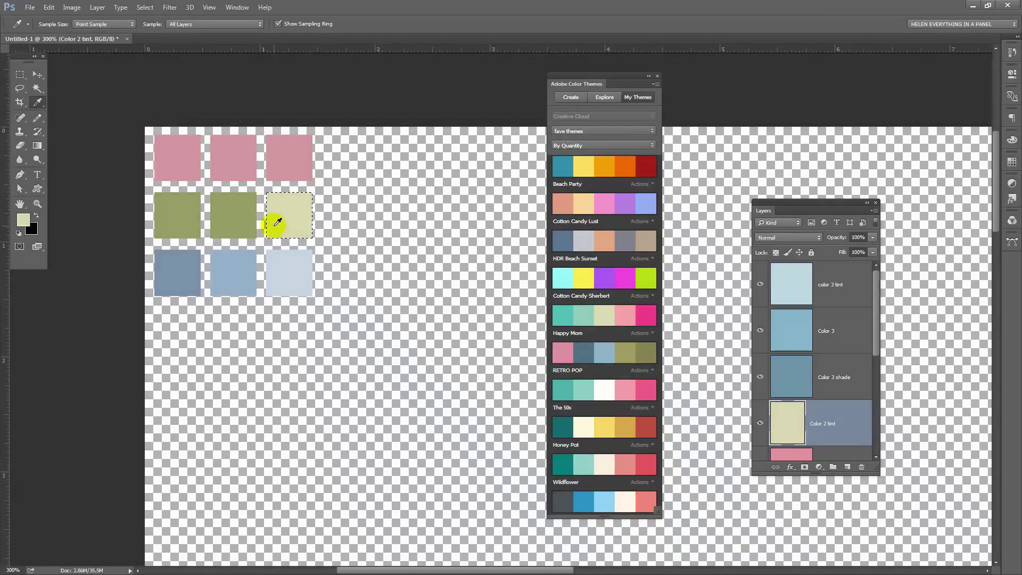
Rename Layer 2 copy to 'Color 2' and move it above Color 2 tint.
left_click_drag(876, 328, 876, 388)
left_click(760, 385)
left_click(759, 385)
double_click(824, 388)
type("Color 2")
key("Return")
mouse_move(820, 385)
left_mouse_down()
mouse_move(848, 329)
mouse_move(872, 352)
mouse_move(877, 394)
mouse_move(873, 372)
mouse_move(789, 353)
mouse_move(835, 306)
mouse_move(837, 331)
mouse_move(876, 376)
mouse_move(814, 393)
left_mouse_up()
Identify and select Layer 2, the first olive square's layer, and its pixels.
left_click(824, 360)
left_click(761, 392)
left_click(761, 392)
left_click(788, 390)
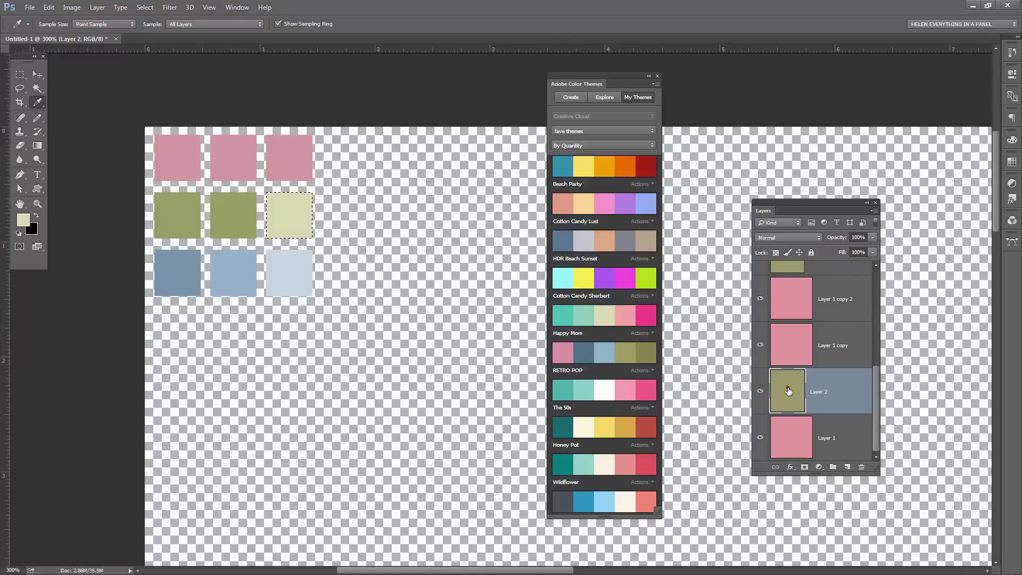
left_click(37, 87)
key("ctrl+z")
Sample the first olive square and fill it with brightness 48 olive, hex 7a7943.
left_click(38, 103)
left_click(178, 217)
left_click(28, 222)
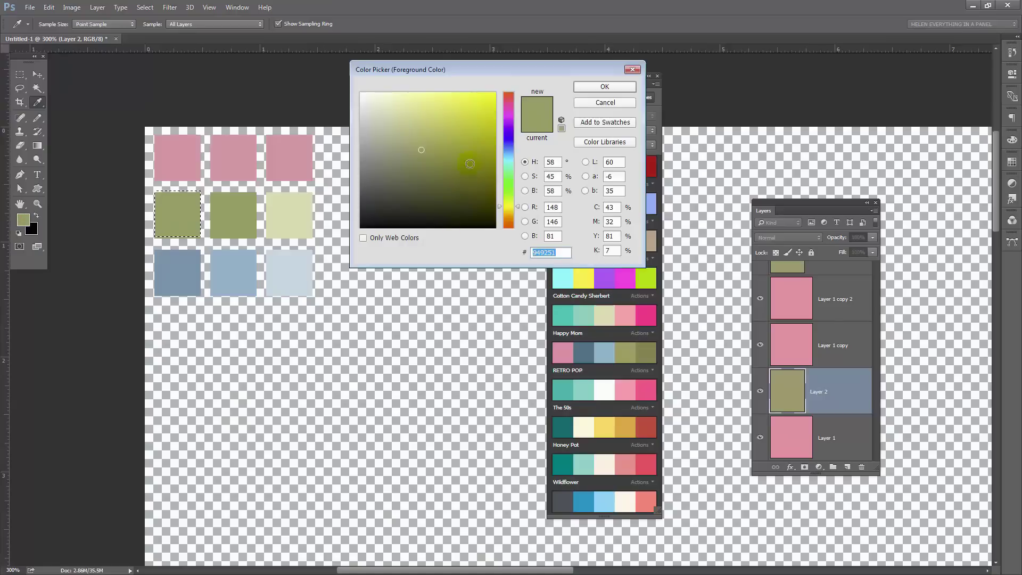
left_click(560, 191)
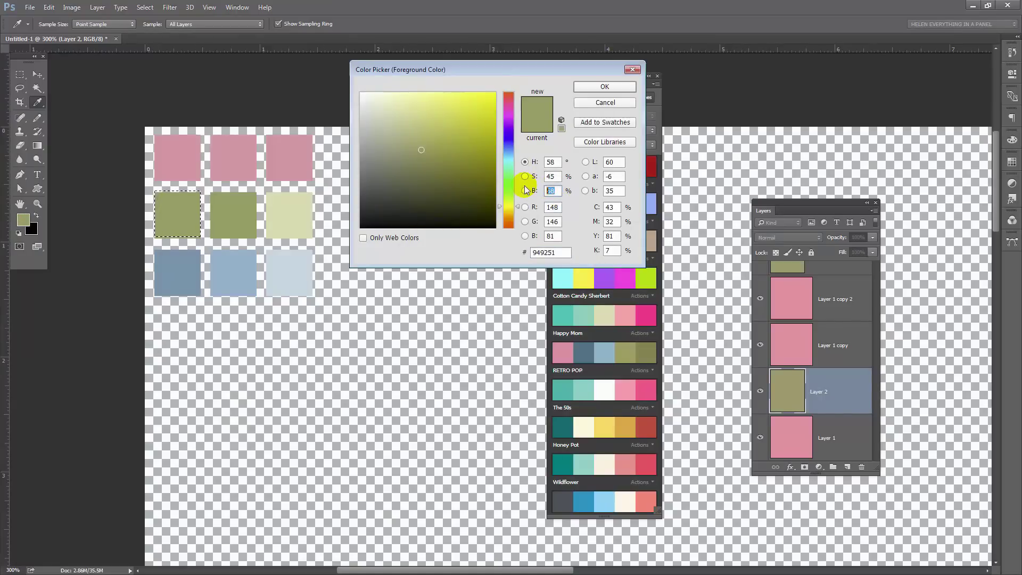
type("48")
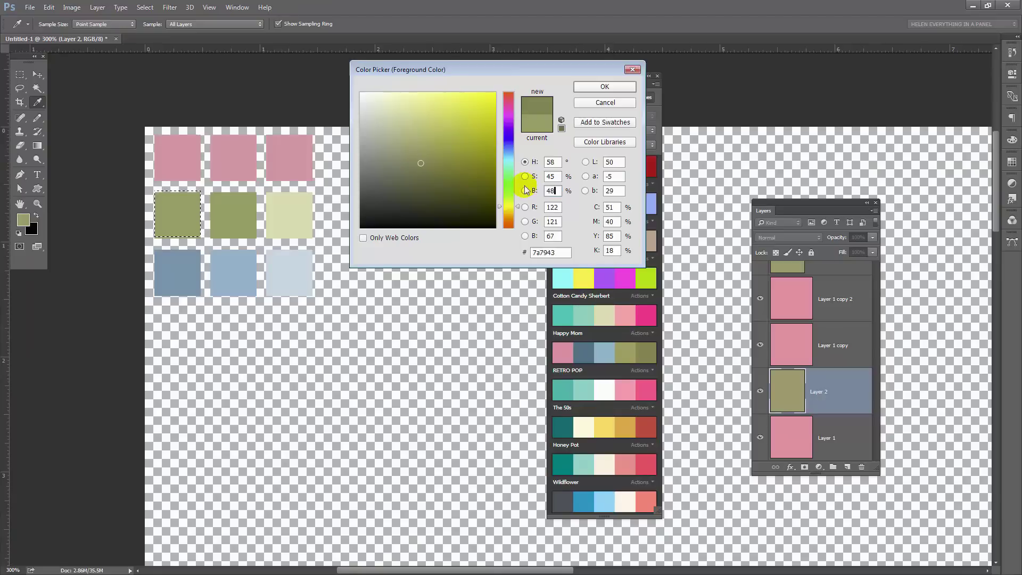
left_click(605, 88)
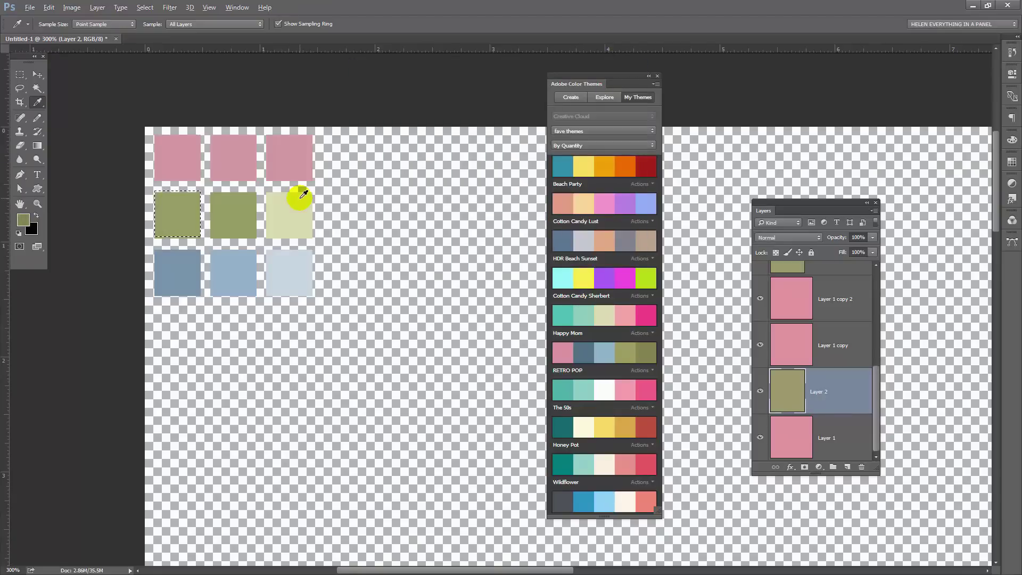
key("alt+BackSpace")
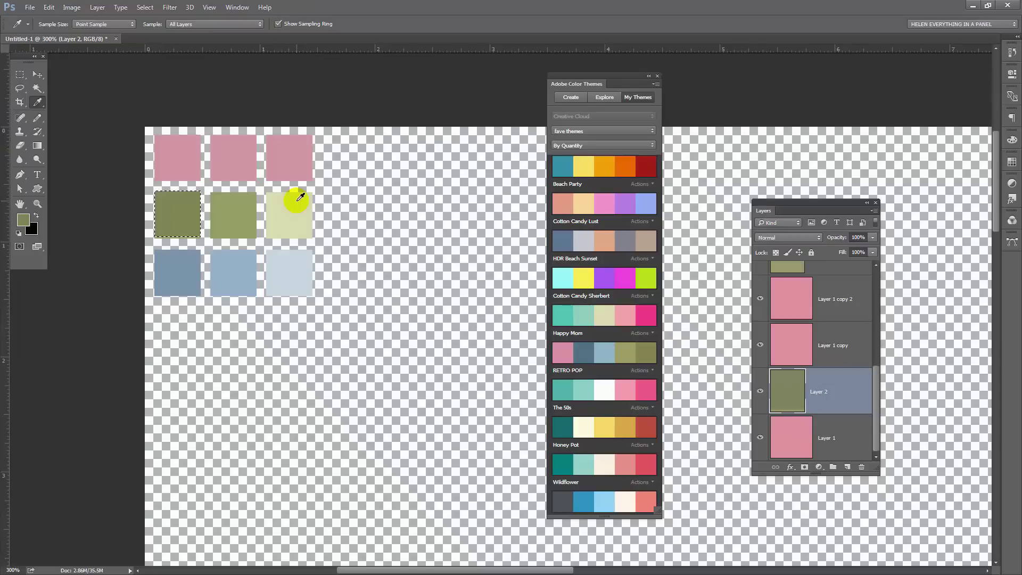
double_click(819, 391)
Name the first olive layer 'Color 2 Shade' and move it above the pink layers.
type("Color 2 Shade")
key("Return")
left_click_drag(787, 391, 787, 280)
Select the third pink square and set a lighter pink foreground at brightness 95.
left_click(792, 345, "ctrl")
left_click(838, 345)
key("w")
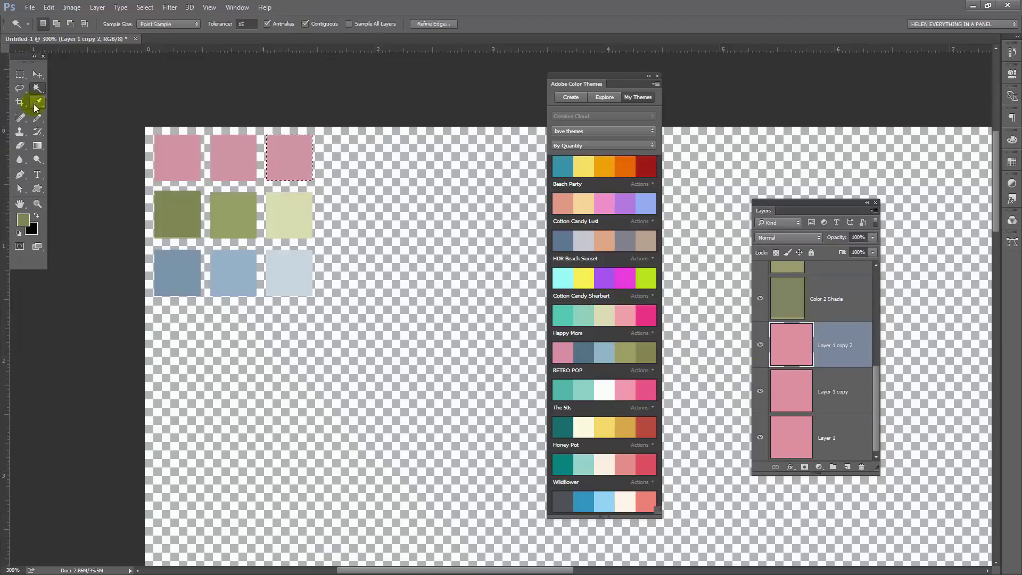
left_click(37, 102)
left_click(289, 158)
left_click(22, 220)
left_click(553, 190)
type("95")
left_click(604, 86)
Rename the pink layers 'Color 1 tint', 'Color 1' and 'Color 1 shade'.
double_click(833, 345)
type("Color 1 tint")
key("Return")
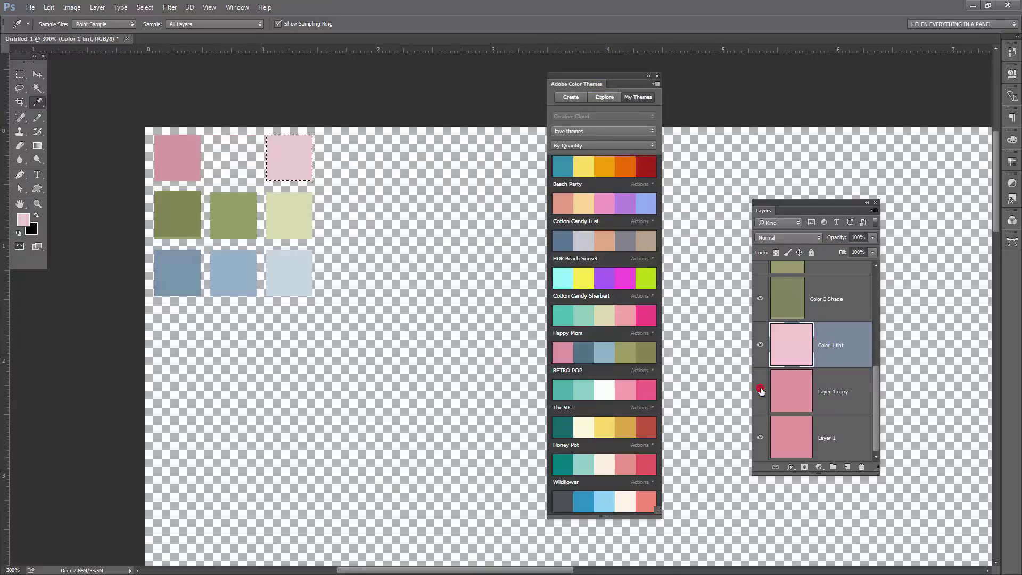
double_click(832, 391)
type("Color 1")
key("Return")
double_click(820, 438)
type("Color 1 shade")
key("Return")
Fill the first pink square with darker mauve at brightness 75 and close Color Themes.
left_click(174, 160)
left_click(22, 220)
key("Tab")
key("Tab")
key("Tab")
type("75")
key("Tab")
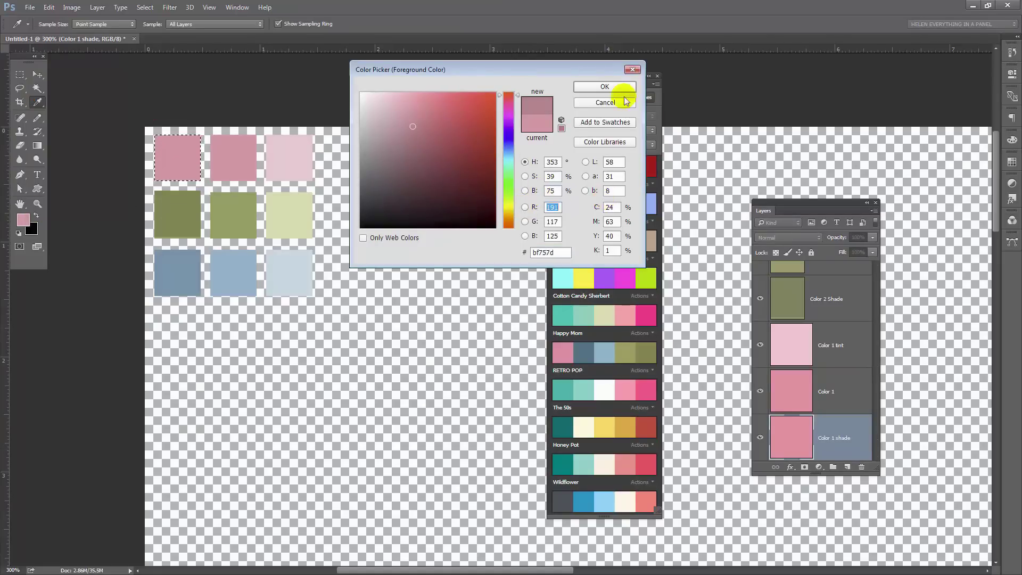
left_click(605, 86)
key("alt+BackSpace")
left_click(657, 75)
scroll(874, 341, "up", 3)
scroll(873, 341, "down", 3)
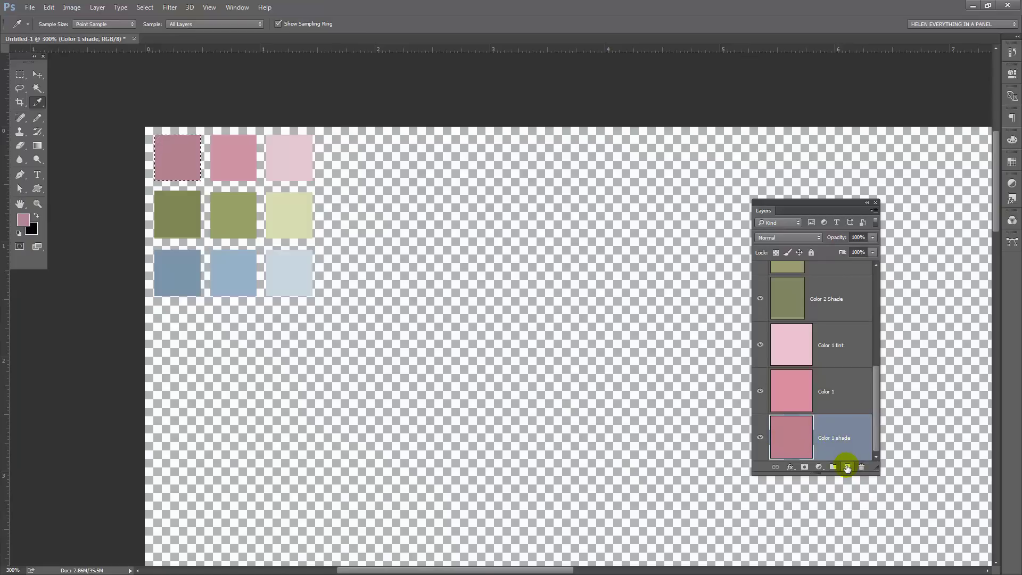
Add a new layer, fill it with white using default colours, and fit the page.
left_click(847, 467)
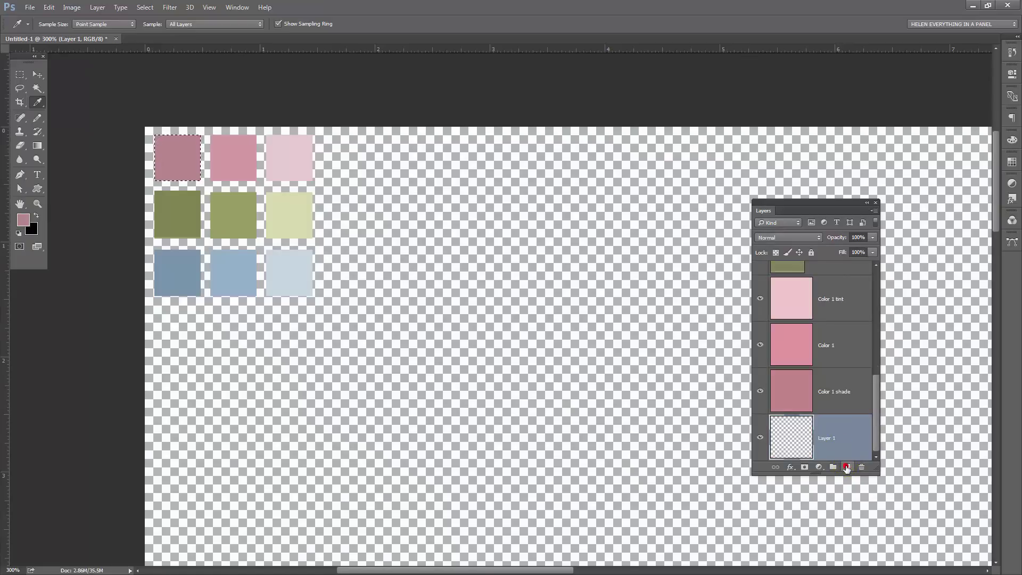
key("d")
key("ctrl+BackSpace")
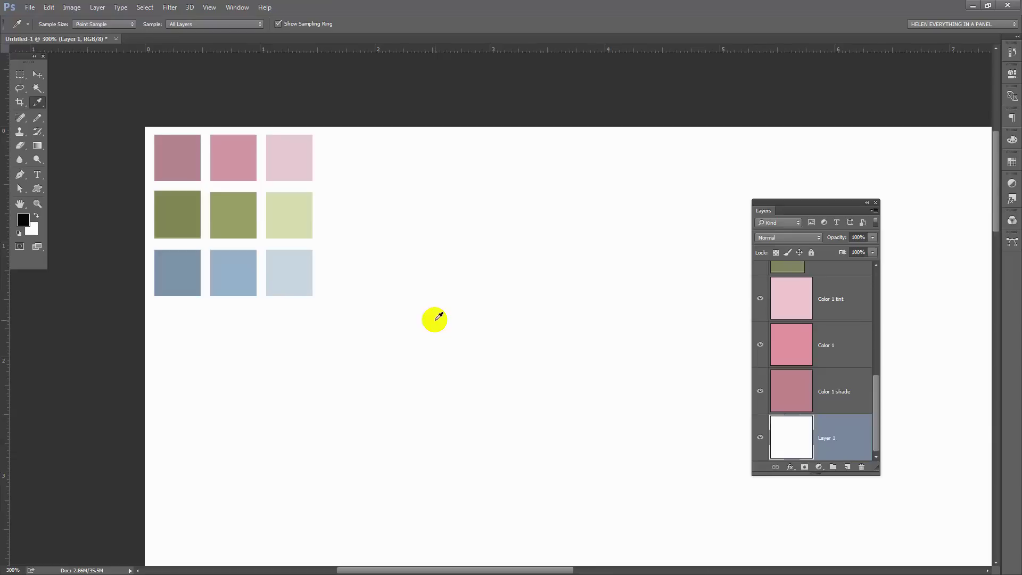
key("ctrl+0")
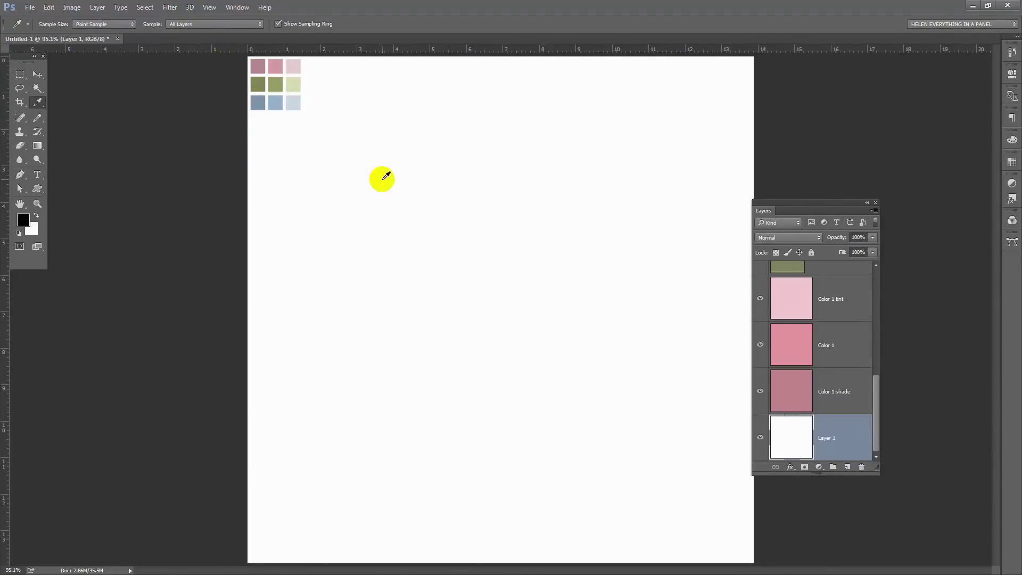
Add a vertical guide at 50% via View > New Guide.
left_click(209, 7)
left_click(253, 258)
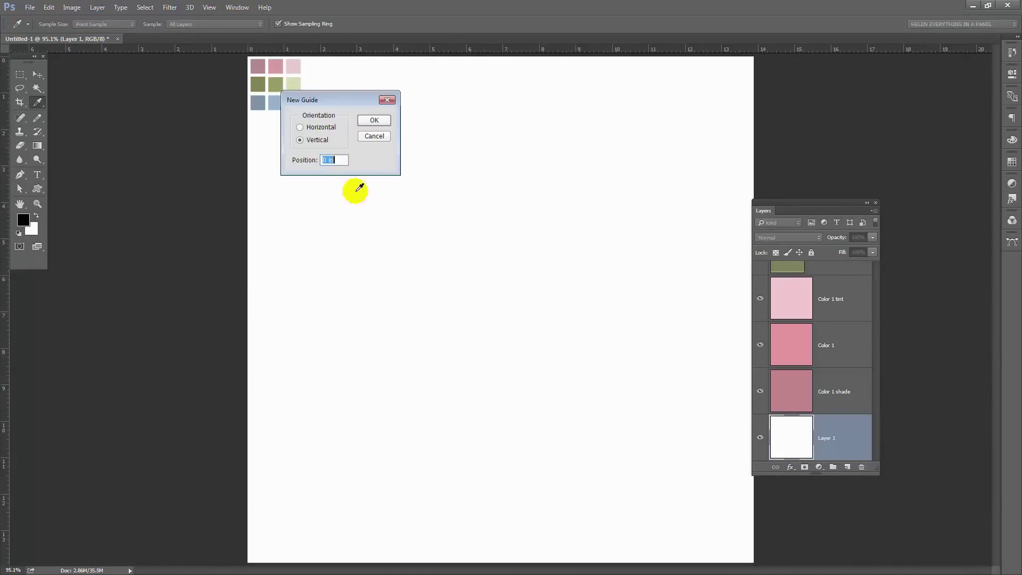
type("50%")
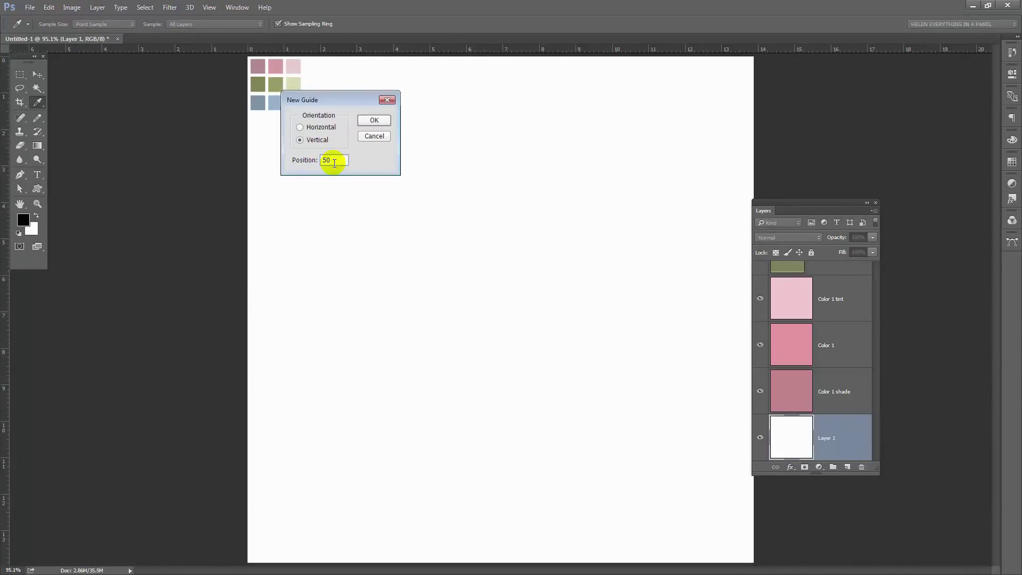
left_click(375, 120)
Add a horizontal guide at 50%.
left_click(203, 8)
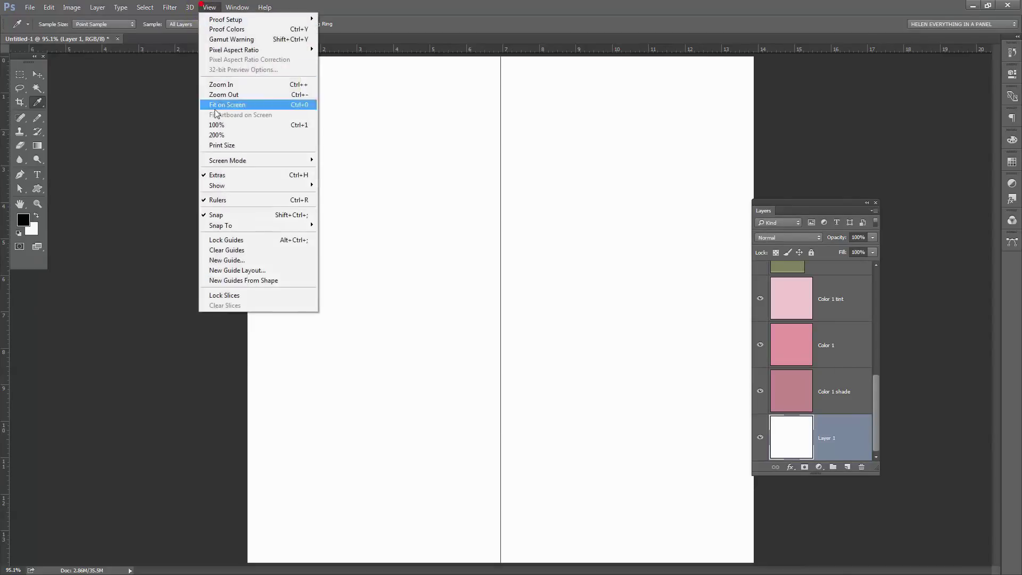
left_click(223, 260)
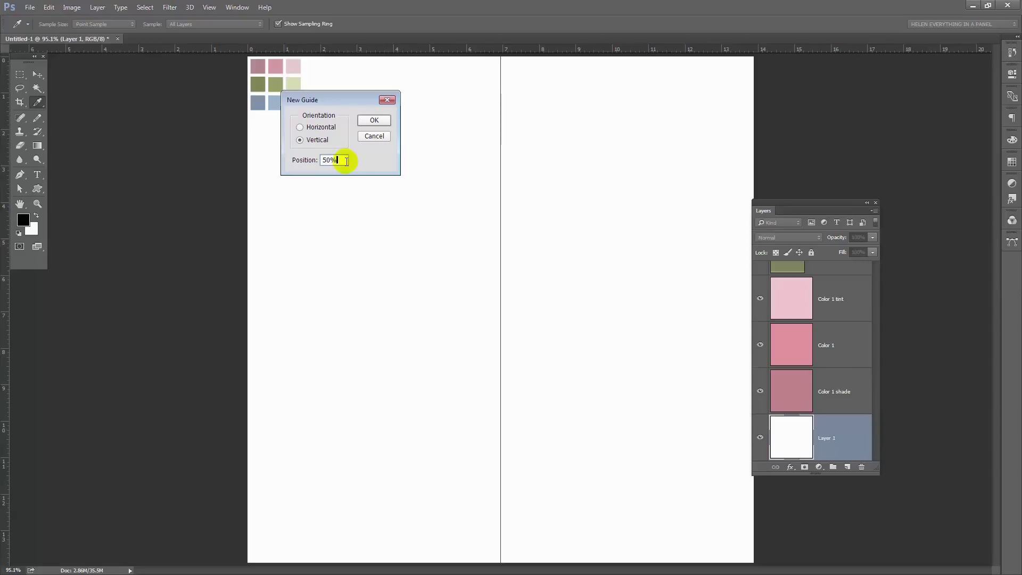
left_click(300, 127)
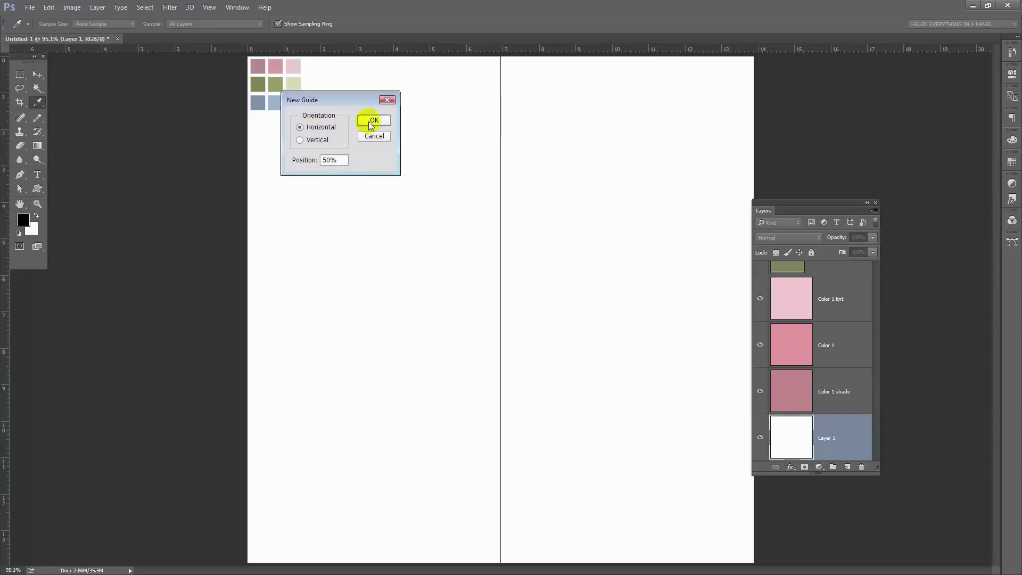
left_click(374, 120)
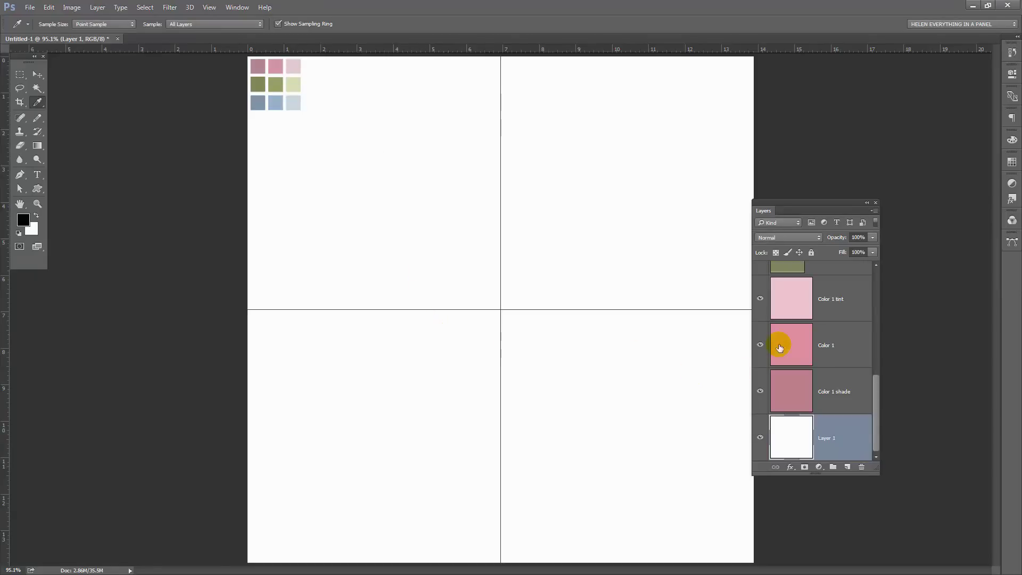
Select the swatch layers from color 3 tint to Color 1 shade and apply Lock All.
left_click_drag(875, 425, 886, 319)
left_click_drag(836, 281, 855, 286)
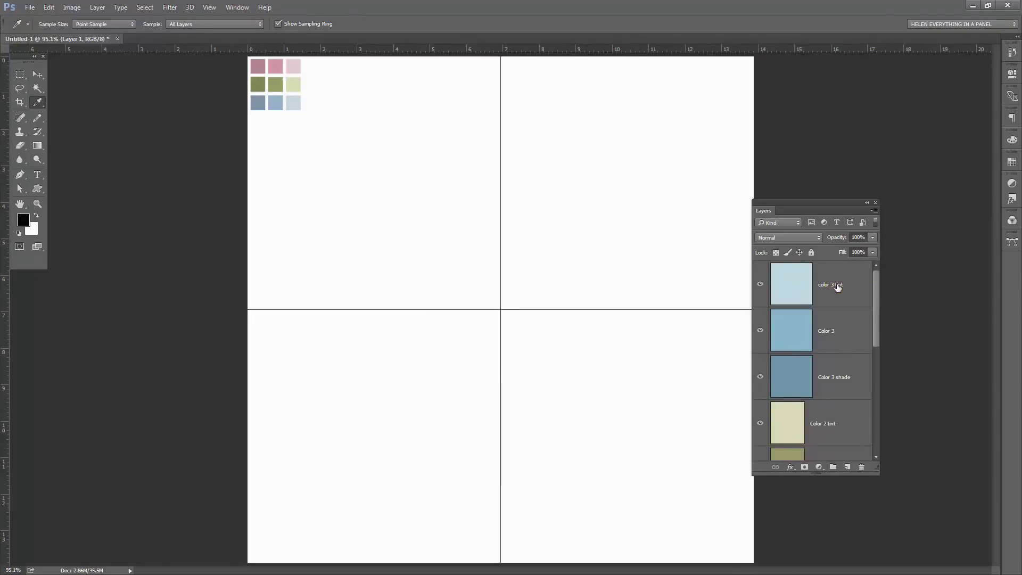
left_click(837, 285)
left_click_drag(872, 338, 876, 430)
left_click(849, 406, "shift")
left_click(805, 253)
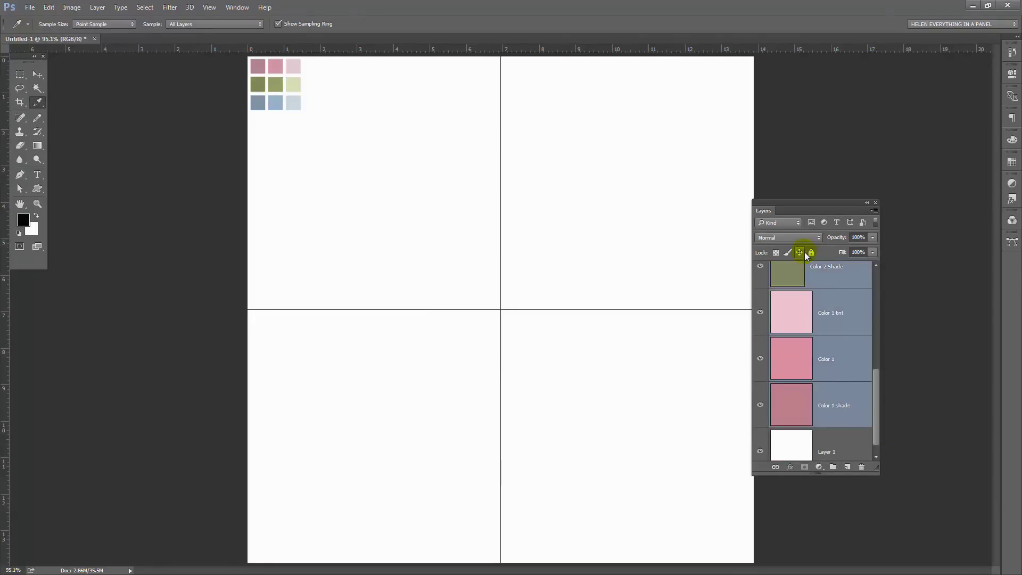
left_click(786, 253)
left_click(811, 252)
Switch to the Rectangular Marquee tool.
left_click_drag(874, 411, 885, 318)
left_click(40, 101)
left_click(23, 77)
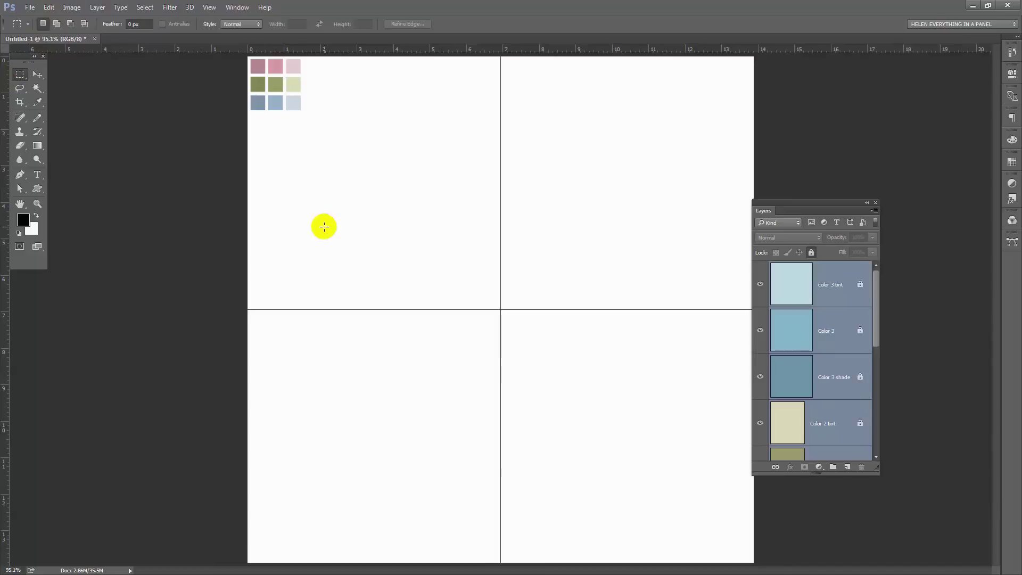
On a new layer, marquee a square and fill it with olive sampled from the grid.
left_click(846, 468)
left_click_drag(375, 173, 468, 270)
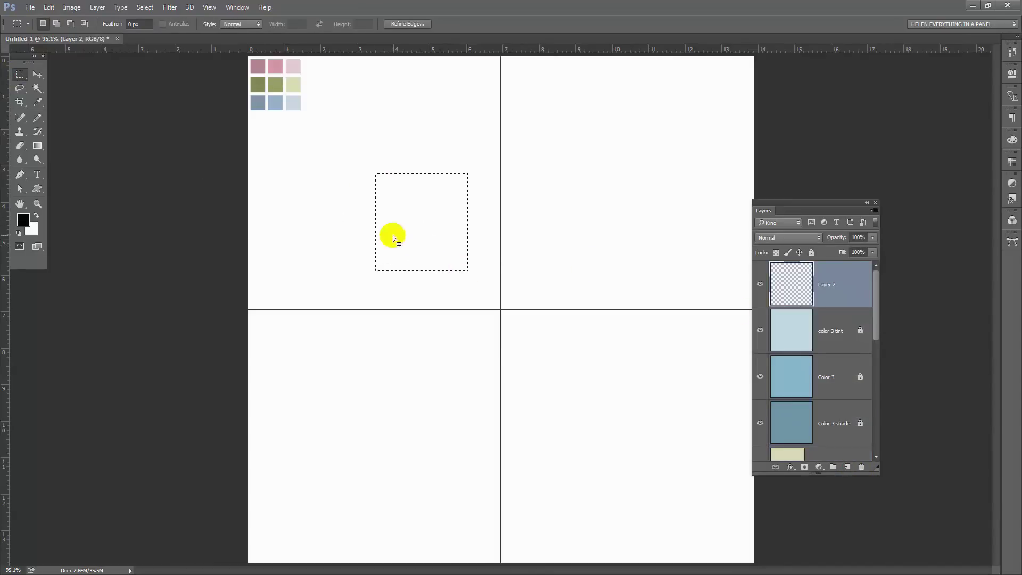
left_click(37, 103)
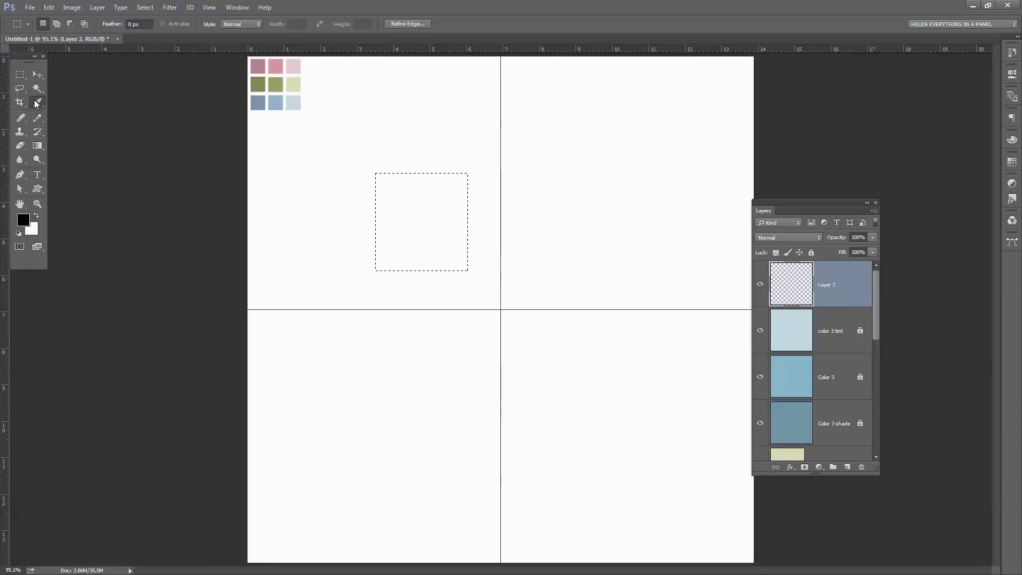
left_click(282, 83)
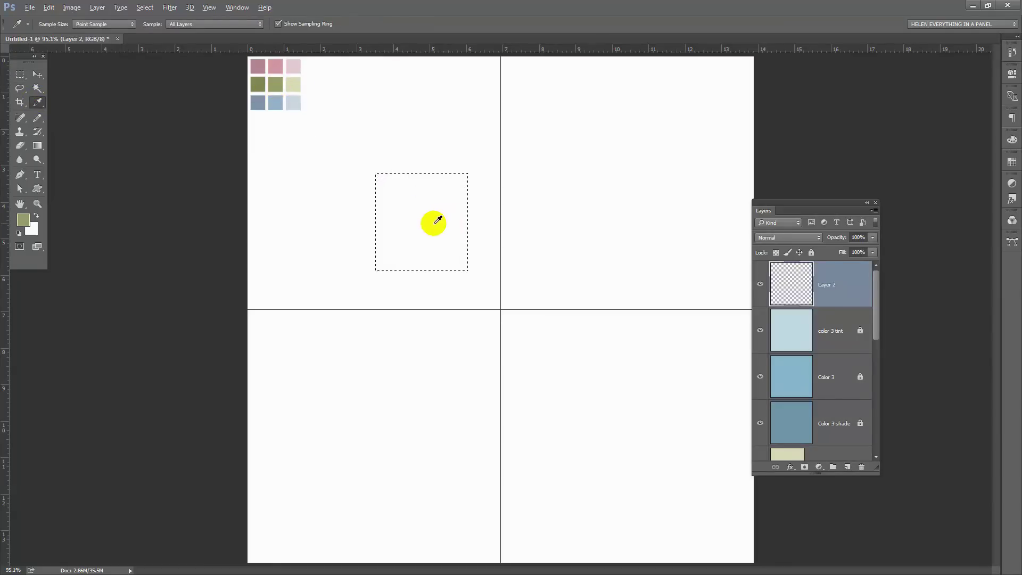
key("alt+BackSpace")
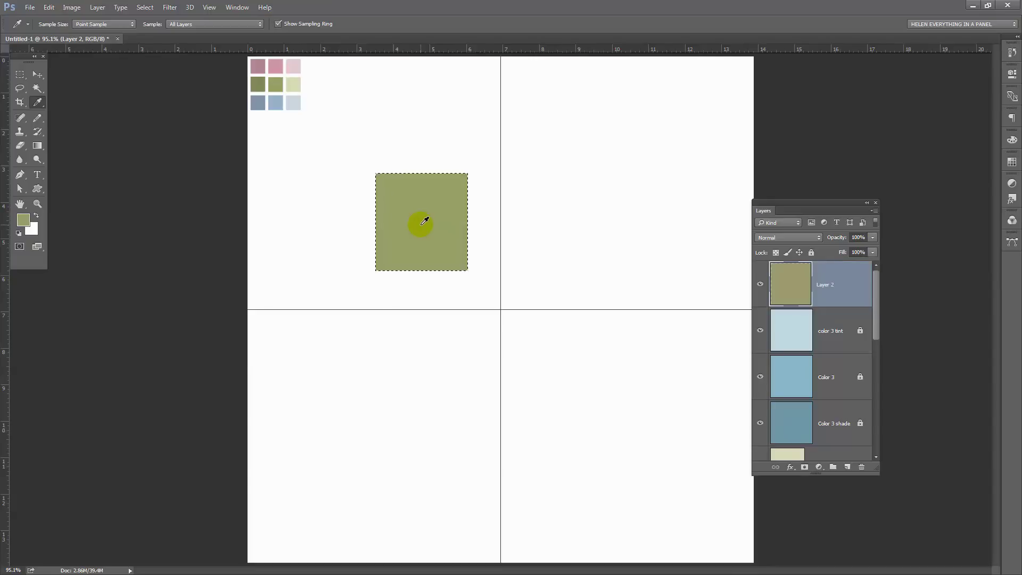
left_click(101, 8)
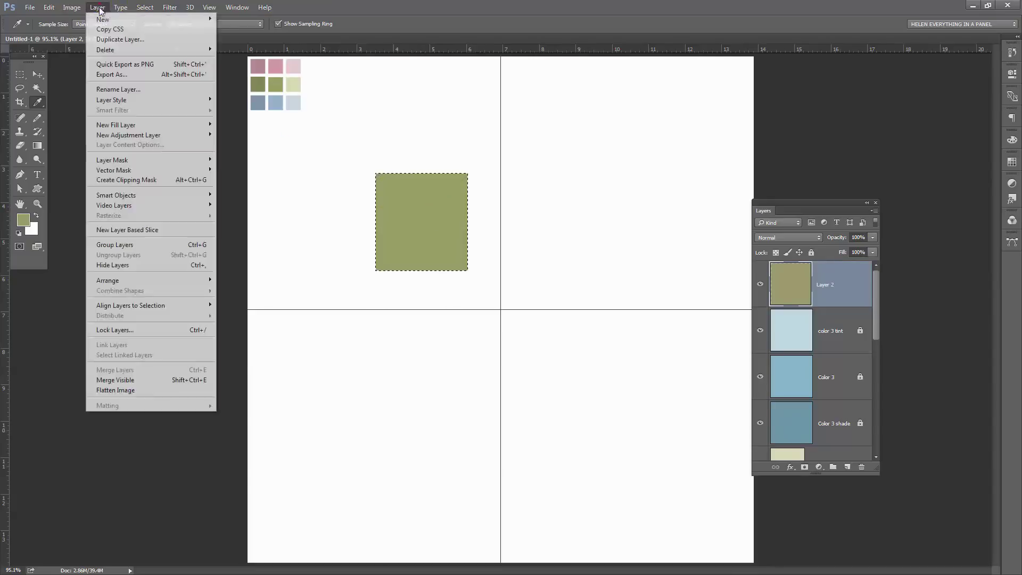
Copy the olive square to a new layer and nudge the copy up and left.
mouse_move(186, 20)
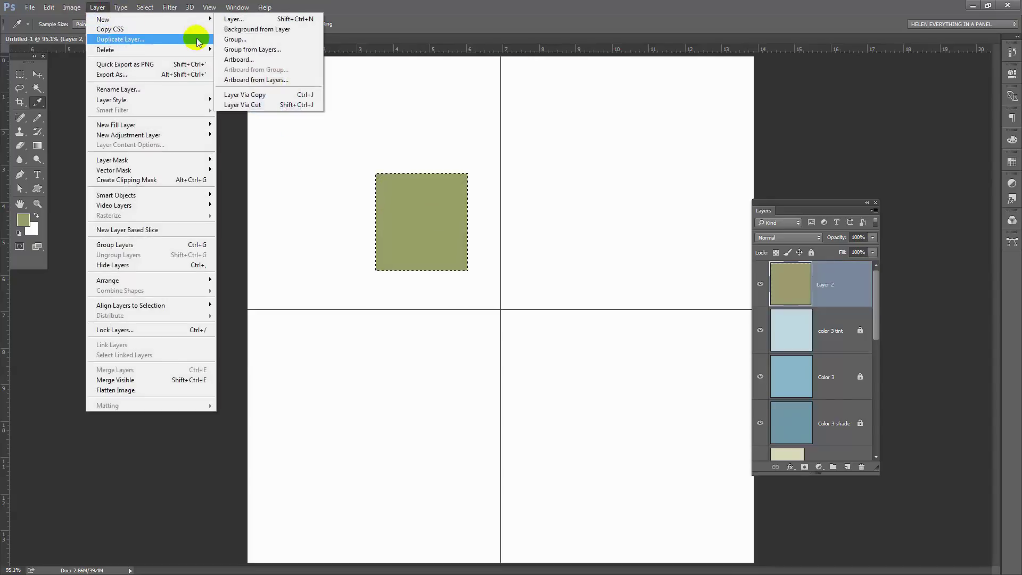
left_click(258, 95)
left_click(418, 221)
key("v")
left_click_drag(423, 236, 414, 228)
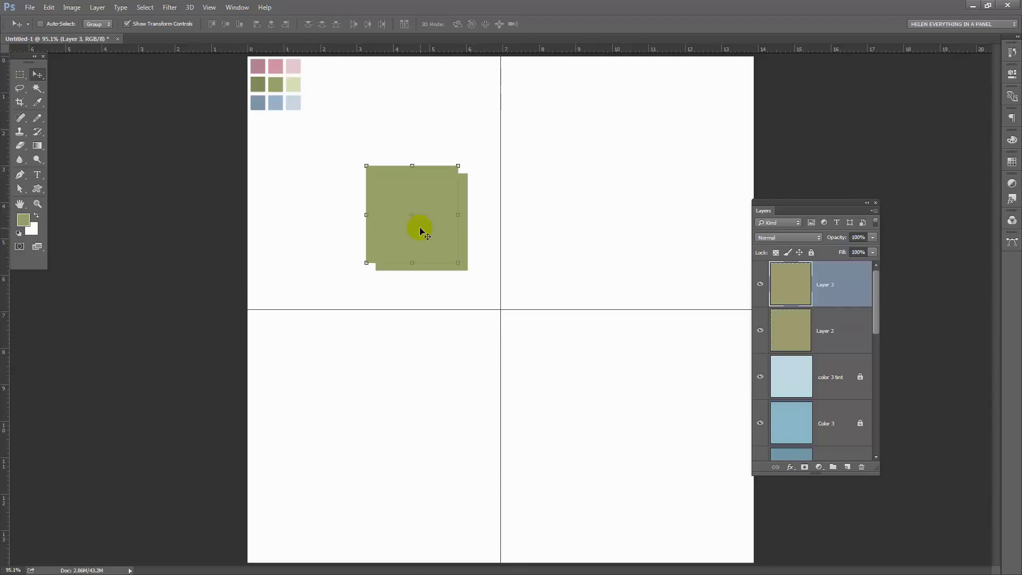
Magic Wand select the copied square and fill it with the light green tint sampled from the grid.
left_click(37, 89)
left_click(425, 224)
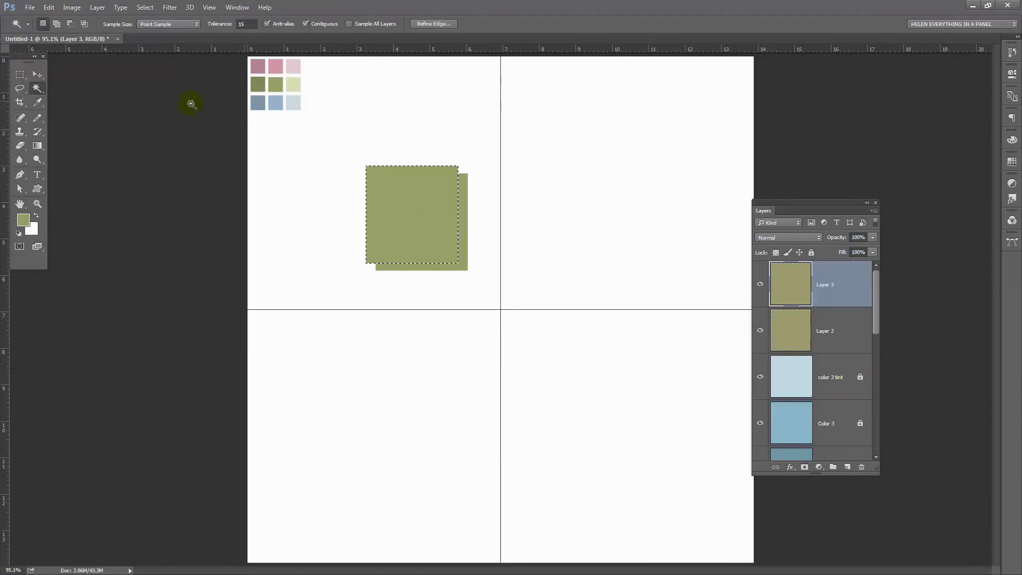
left_click(37, 101)
left_click(293, 84)
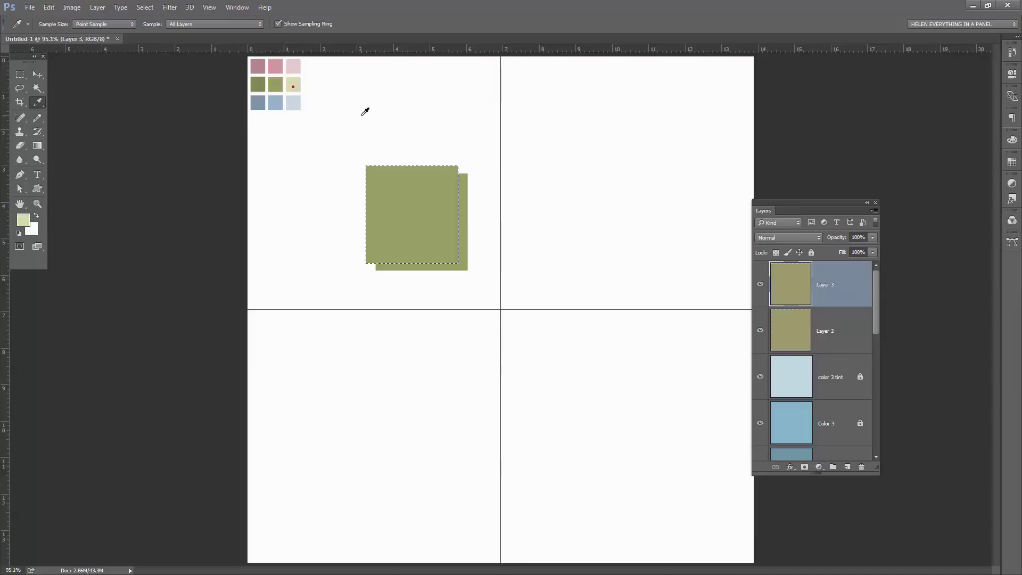
key("alt+BackSpace")
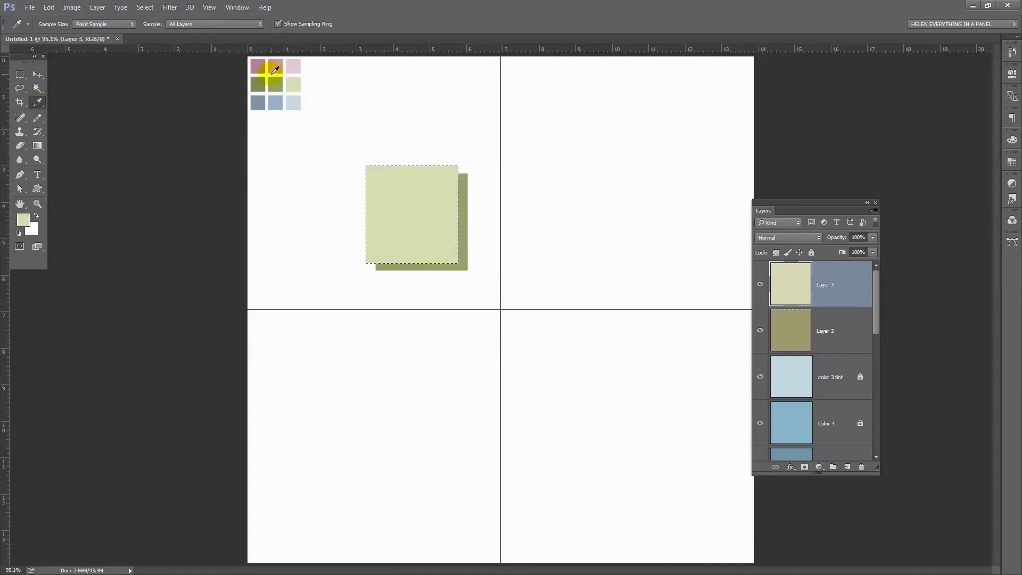
left_click(1011, 162)
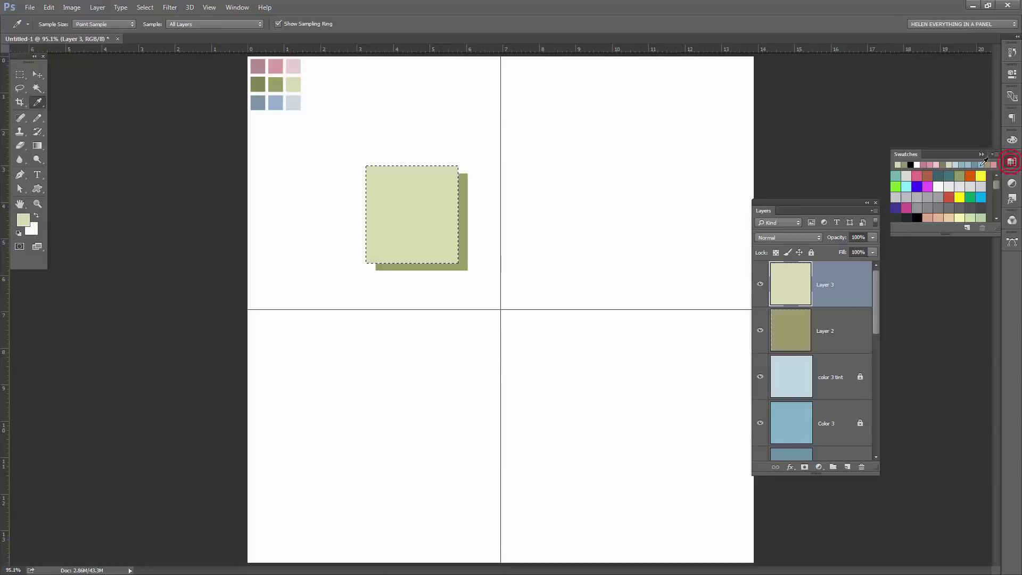
Close the Swatches panel and hide the Color 3 tint and Color 3 layers.
left_click_drag(930, 209, 939, 187)
left_click(981, 154)
scroll(844, 343, "down", 1)
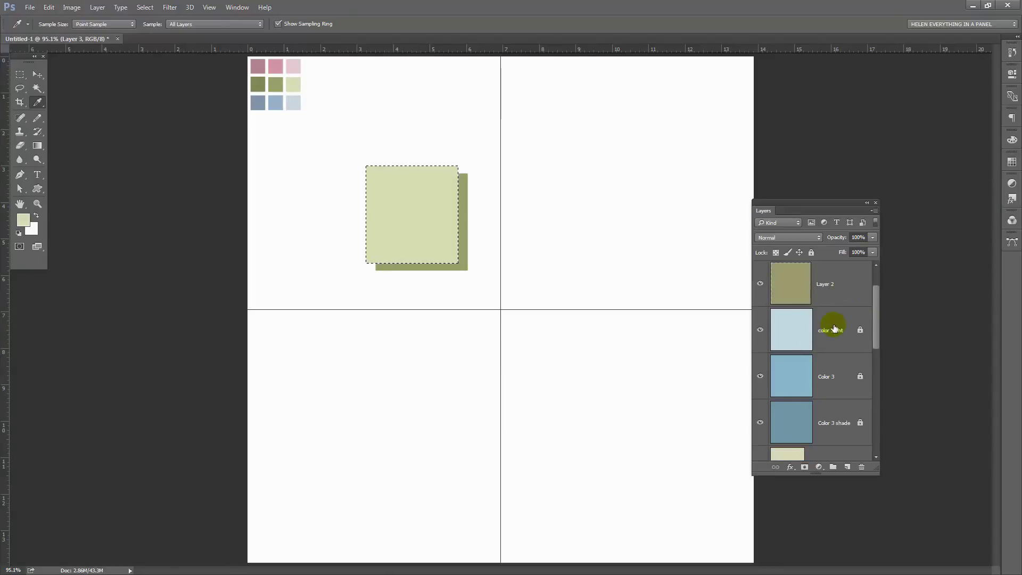
scroll(876, 329, "up", 1)
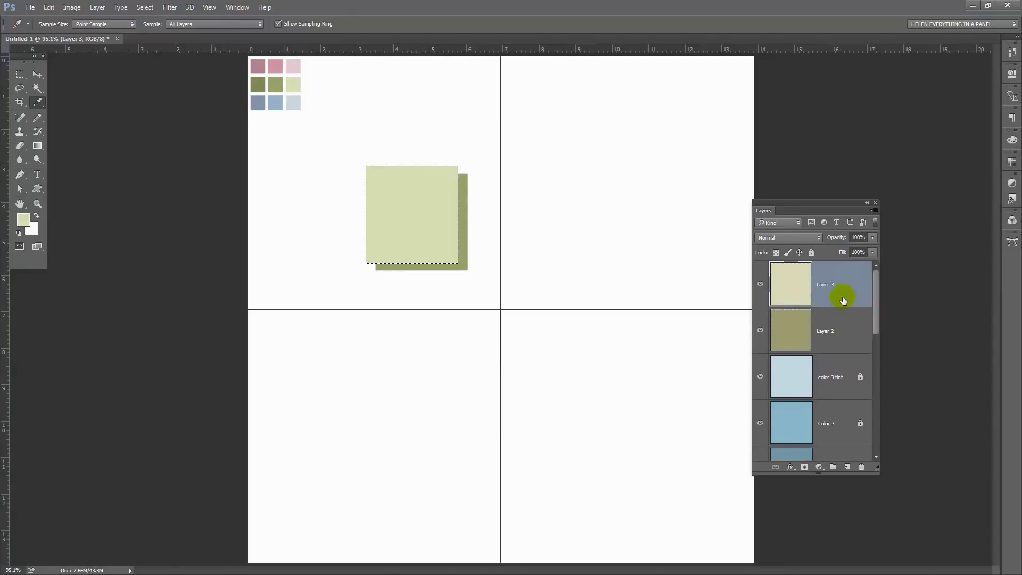
left_click(760, 375)
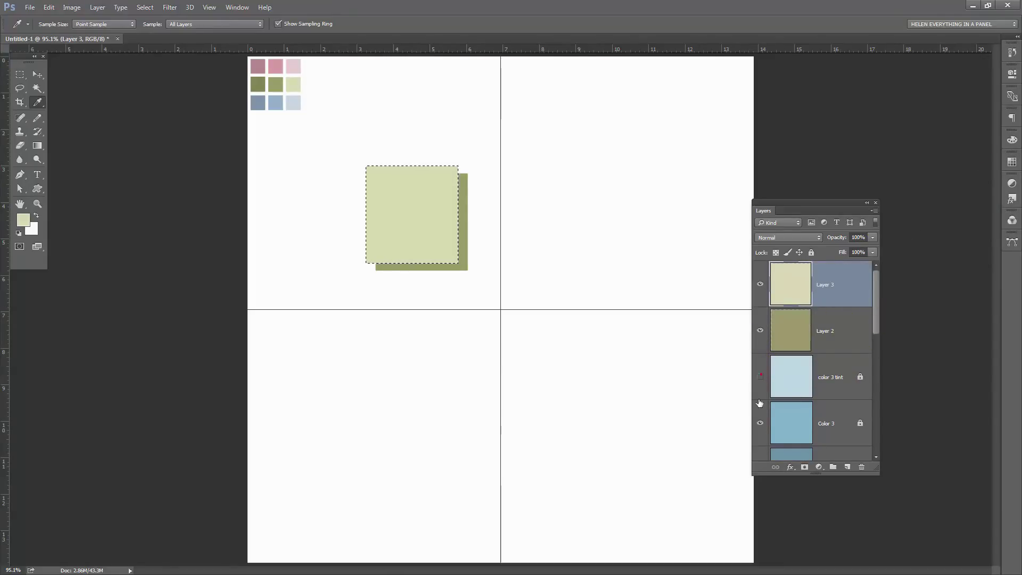
left_click(762, 423)
Hide the Color 3 shade, Color 2, Color 2 Shade and pink Color 1 layers.
scroll(874, 315, "down", 3)
left_click(761, 343)
left_click(760, 431)
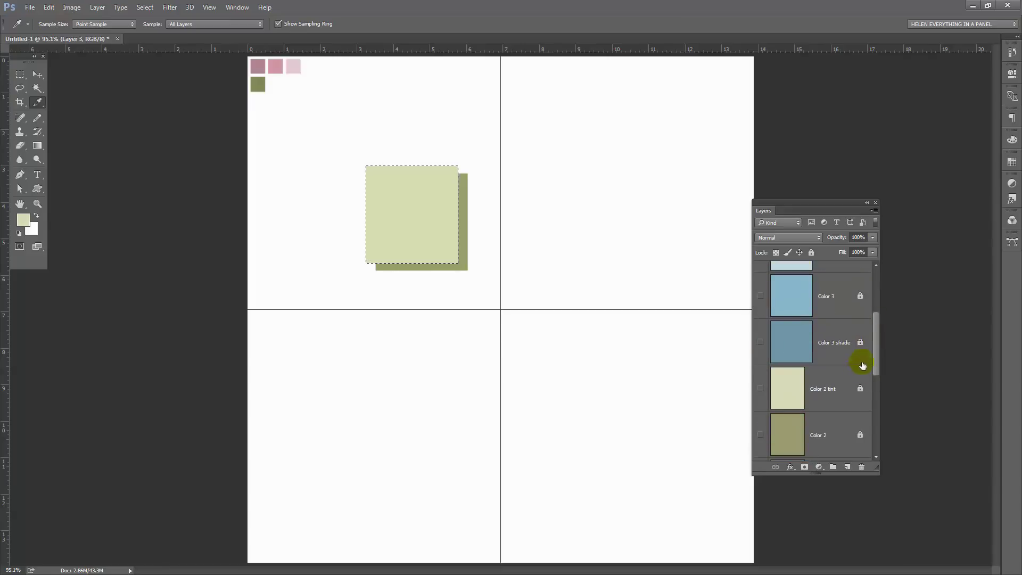
left_click_drag(874, 352, 876, 403)
left_click(761, 324)
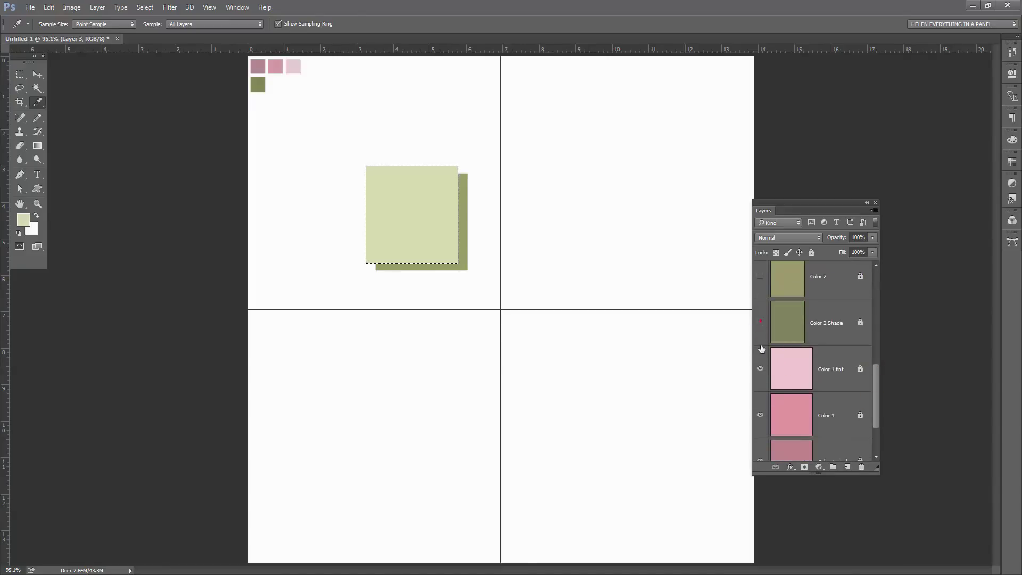
left_click(762, 419)
scroll(876, 404, "down", 2)
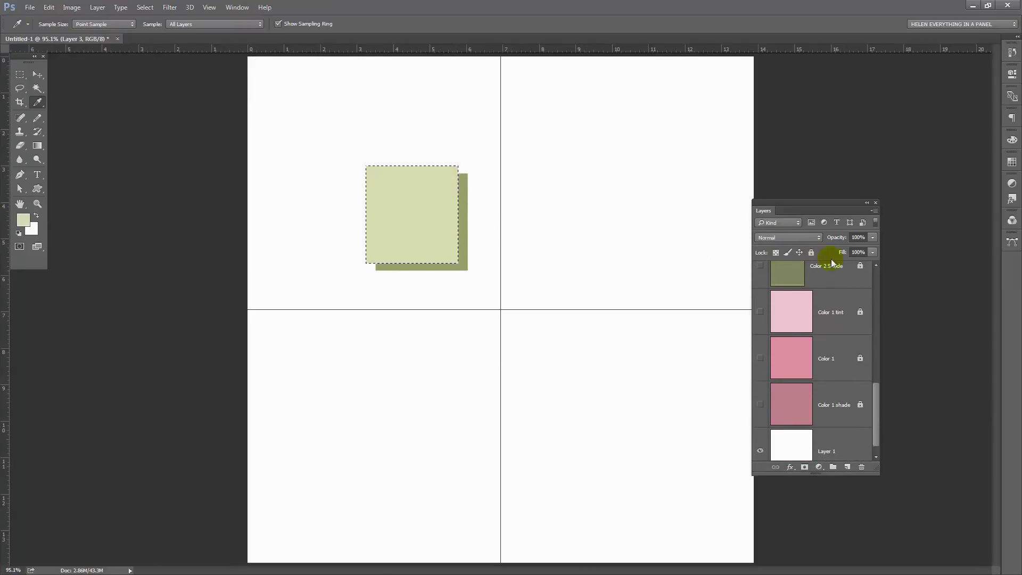
Set the Layers panel thumbnails to show the Entire Document.
left_click(873, 211)
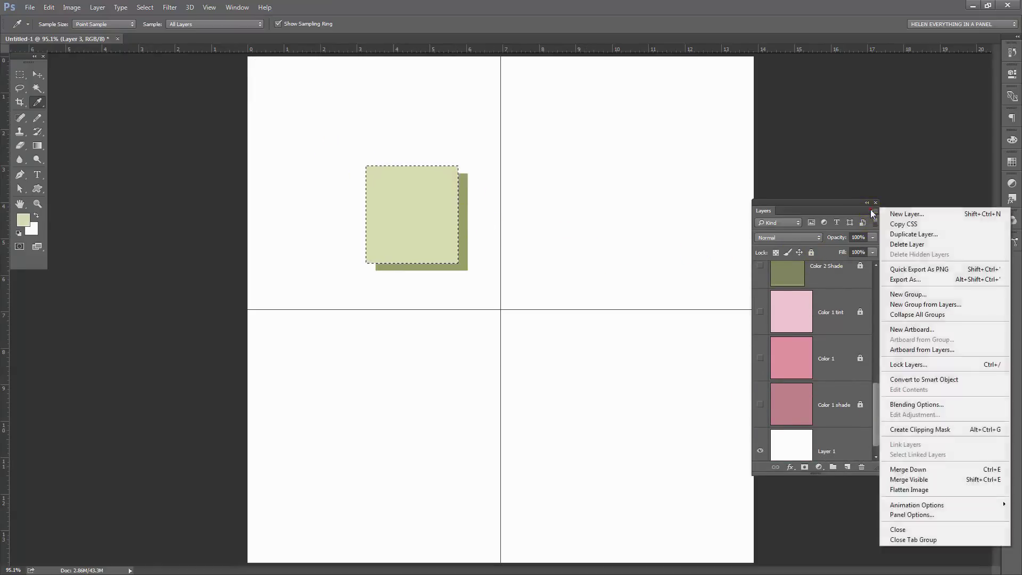
left_click(921, 516)
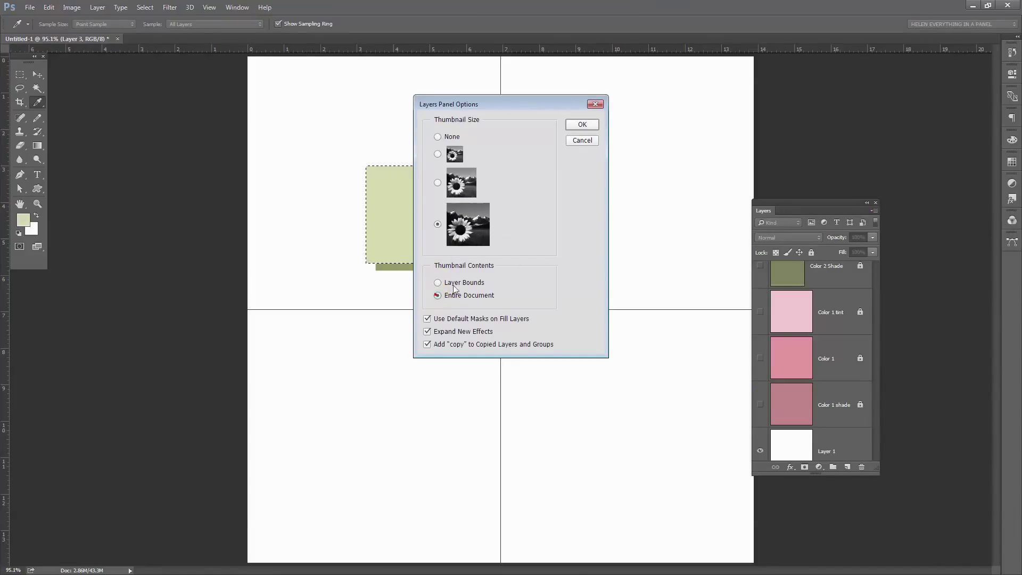
left_click(581, 125)
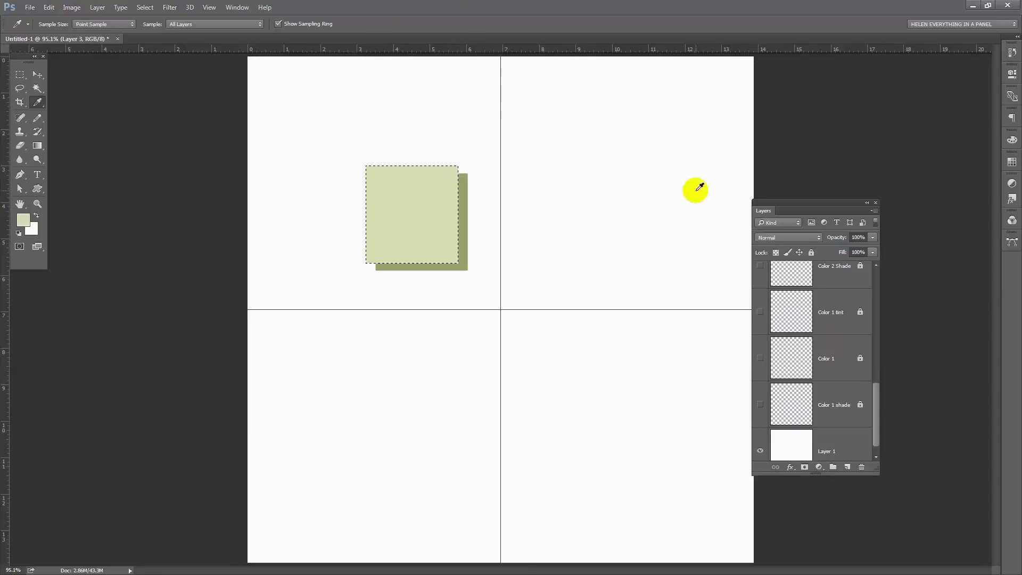
Drag the Layers panel over to the left side of the canvas.
left_click(877, 411)
left_click_drag(875, 414, 873, 288)
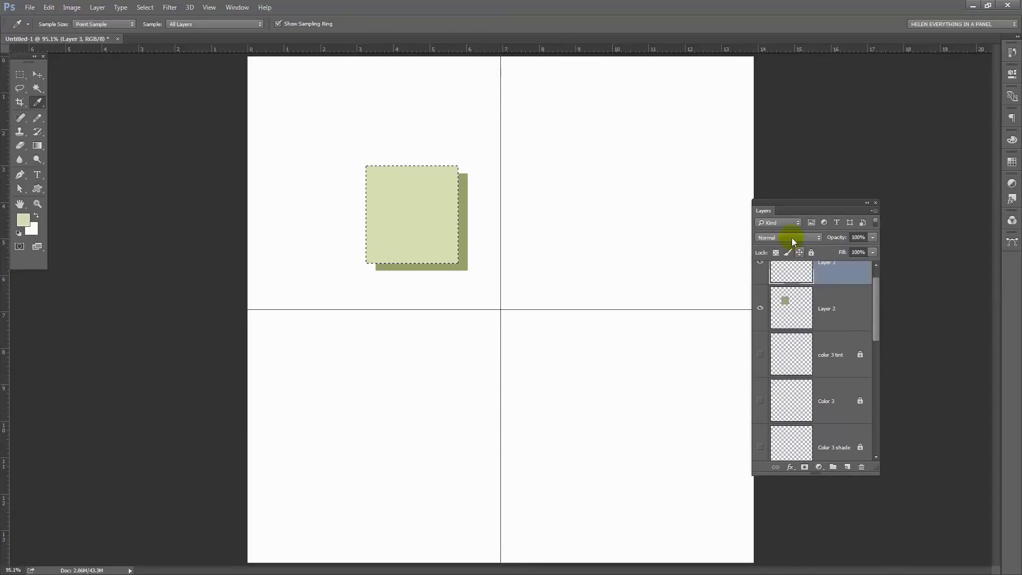
left_click_drag(799, 203, 145, 236)
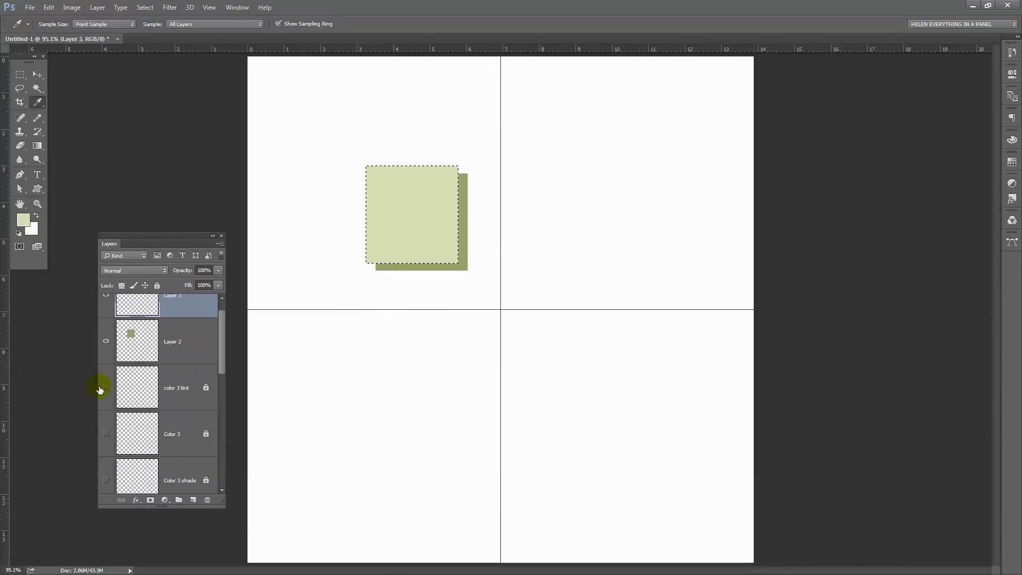
Make all nine Color swatch layers visible again.
left_click(169, 381)
scroll(220, 356, "down", 1)
left_click_drag(220, 356, 224, 472)
left_click(149, 433, "shift")
left_click(105, 424)
left_click_drag(104, 407, 100, 312)
scroll(221, 443, "up", 3)
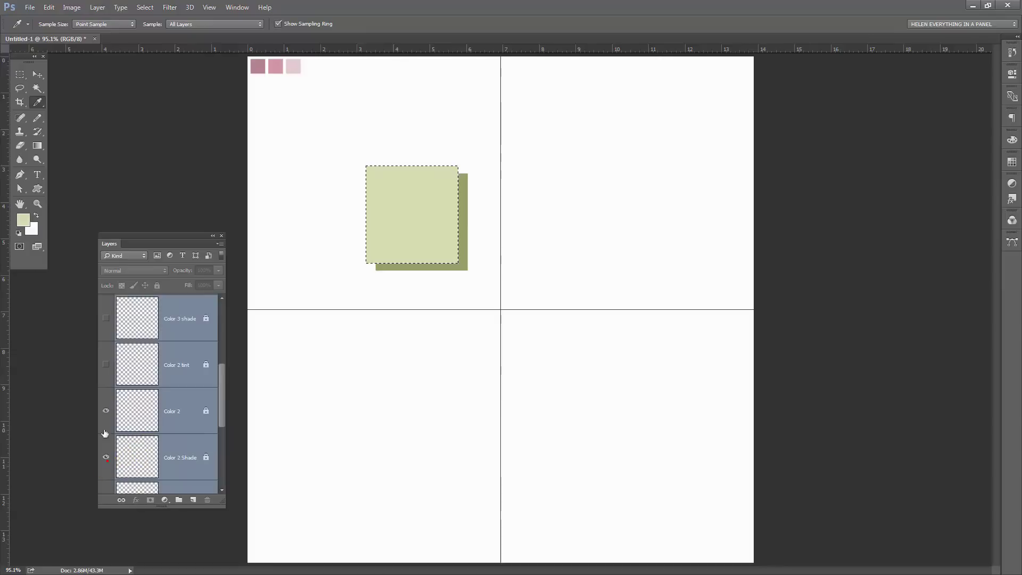
left_click_drag(107, 458, 106, 317)
scroll(221, 369, "up", 3)
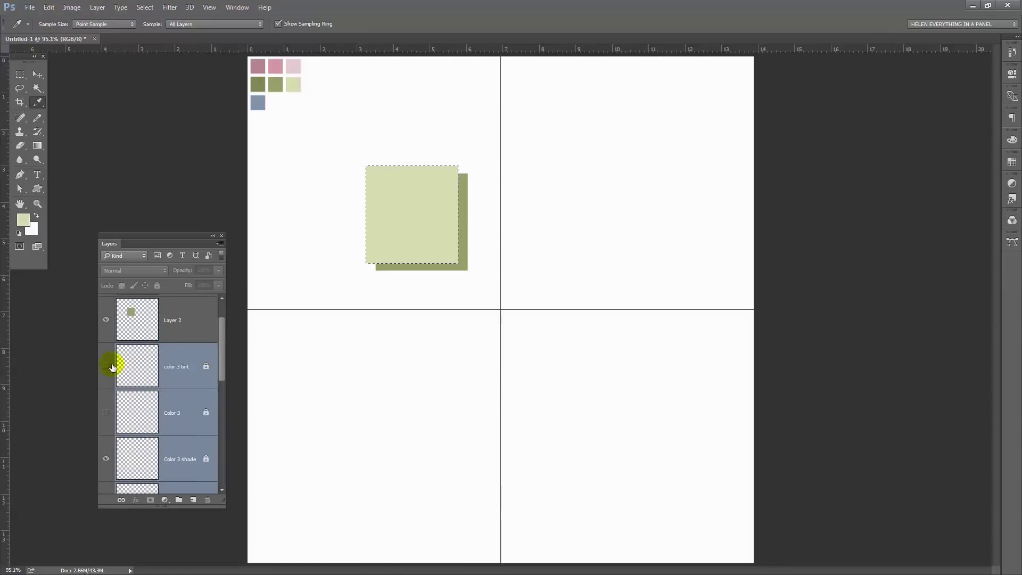
left_click_drag(113, 368, 106, 412)
Delete the Layer 2 and Layer 3 test squares and deselect with Ctrl+D.
left_click(167, 326)
scroll(217, 350, "up", 1)
left_click(170, 298, "shift")
left_click_drag(171, 317, 208, 500)
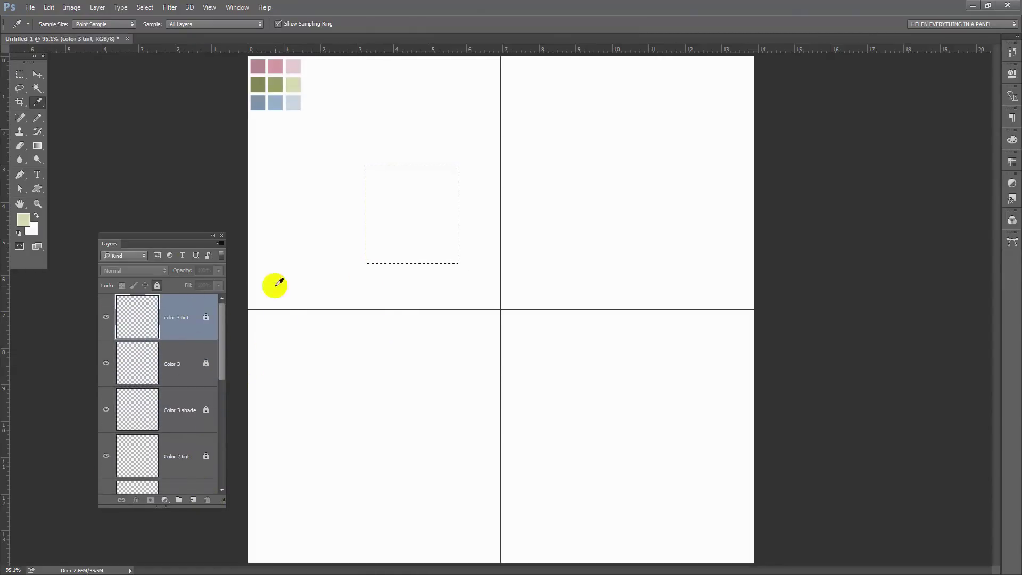
key("ctrl+d")
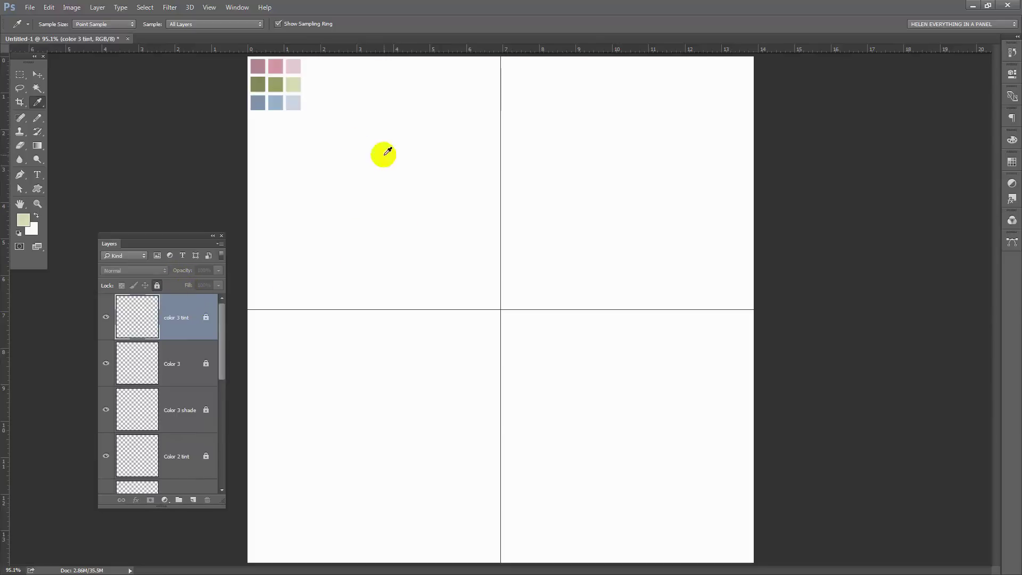